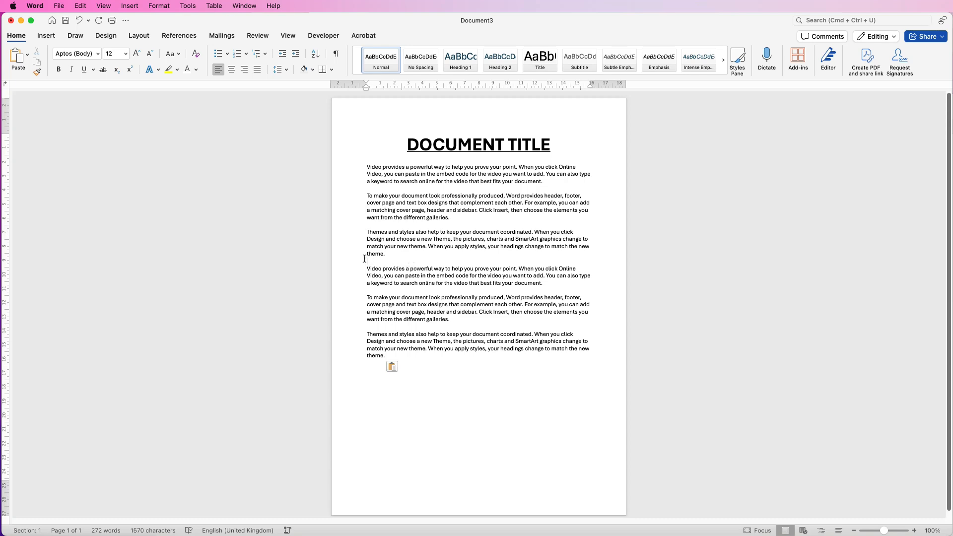
- Insert a screenshot of the Safari window into the document
{"action": "left_click", "coordinate": [50, 37]}
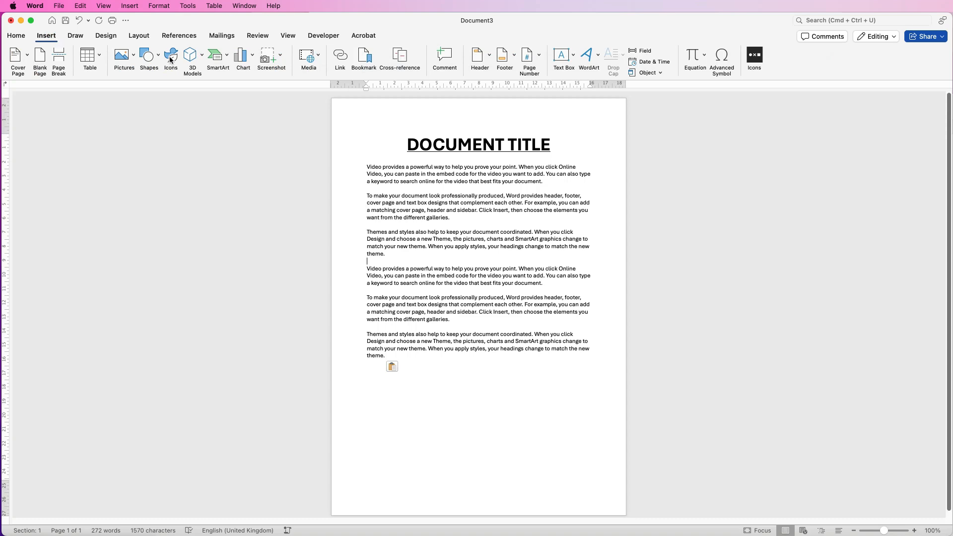
{"action": "left_click", "coordinate": [281, 57]}
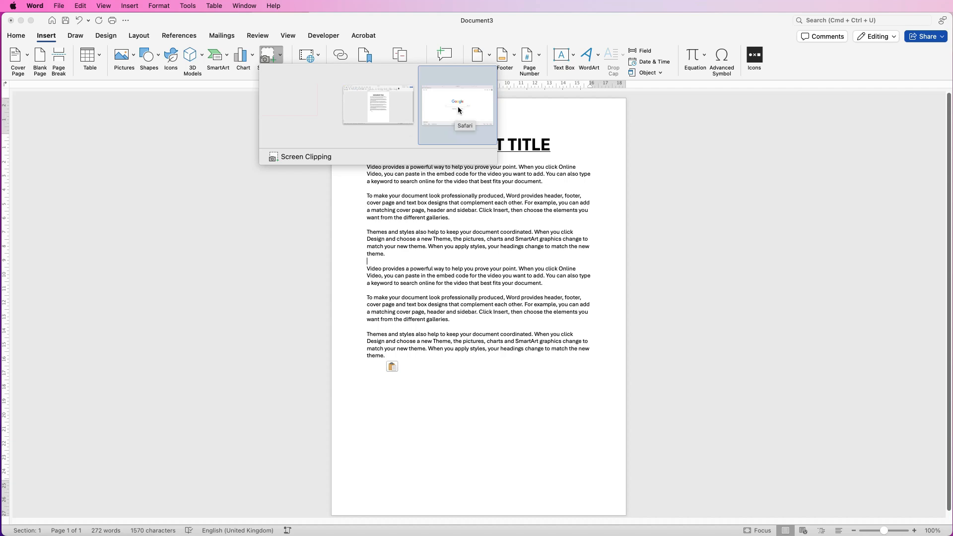
{"action": "left_click", "coordinate": [433, 106]}
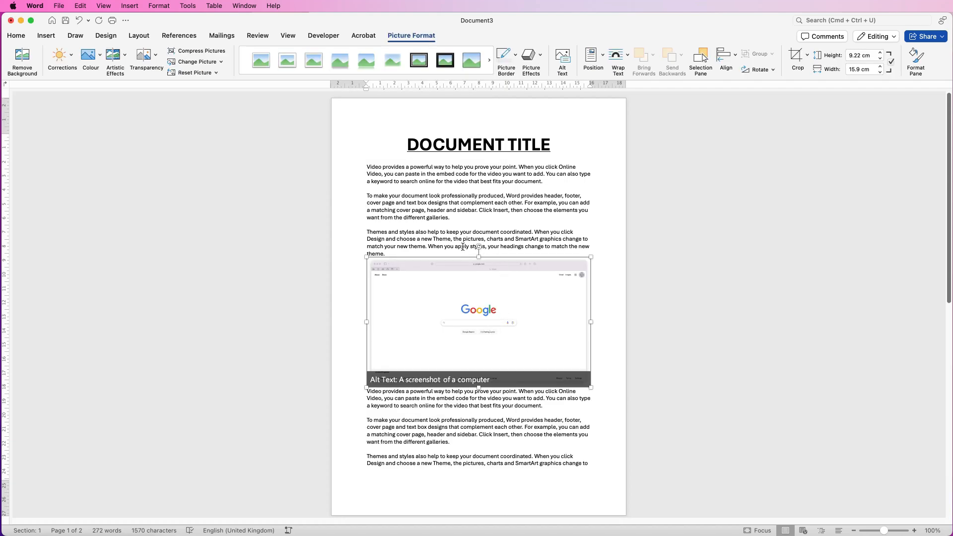
- Set the screenshot to Top and Bottom wrapping and shrink it to about 13.8 cm wide below the second paragraph
{"action": "left_click", "coordinate": [606, 232]}
{"action": "mouse_move", "coordinate": [476, 322]}
{"action": "left_mouse_down"}
{"action": "mouse_move", "coordinate": [462, 309]}
{"action": "mouse_move", "coordinate": [491, 276]}
{"action": "mouse_move", "coordinate": [475, 323]}
{"action": "mouse_move", "coordinate": [471, 256]}
{"action": "mouse_move", "coordinate": [507, 234]}
{"action": "mouse_move", "coordinate": [471, 329]}
{"action": "mouse_move", "coordinate": [466, 308]}
{"action": "mouse_move", "coordinate": [468, 336]}
{"action": "left_mouse_up"}
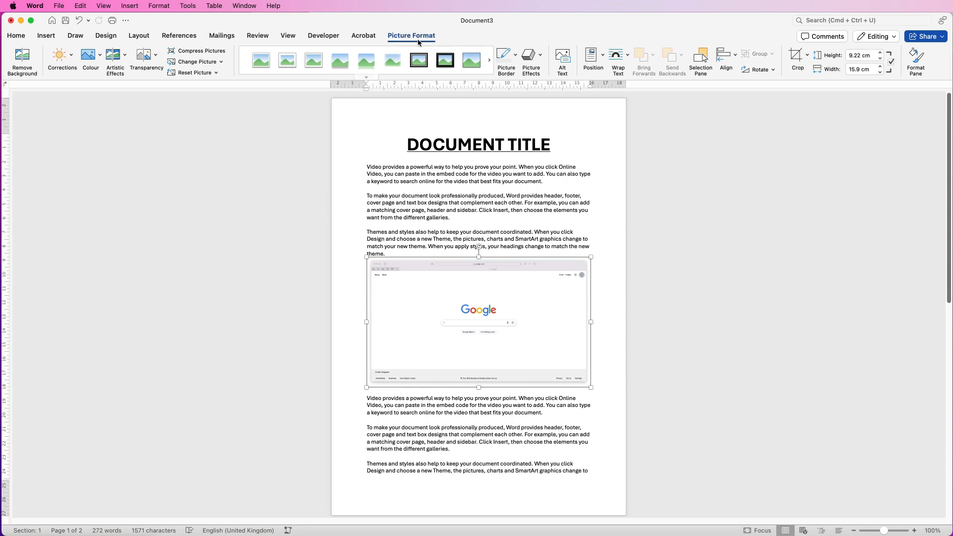
{"action": "left_click", "coordinate": [628, 57]}
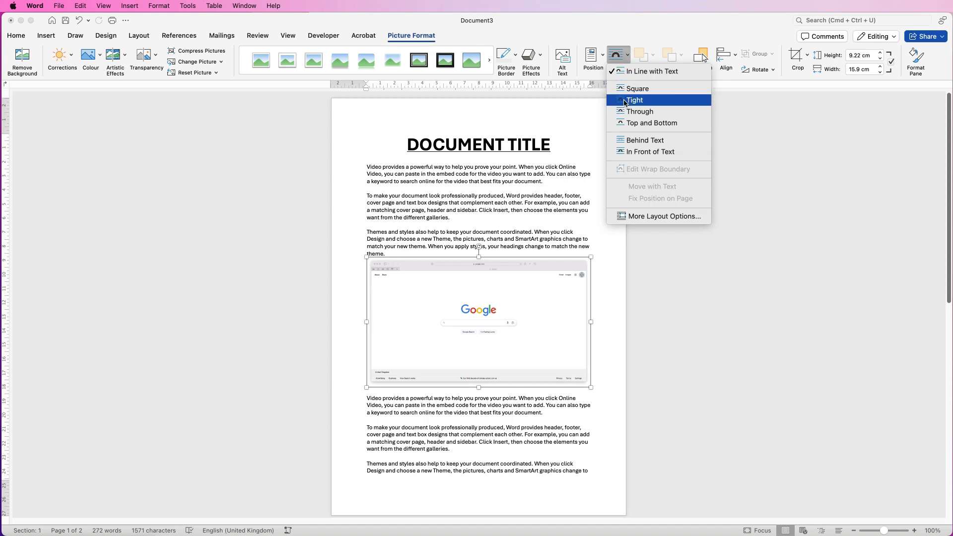
{"action": "left_click", "coordinate": [639, 125]}
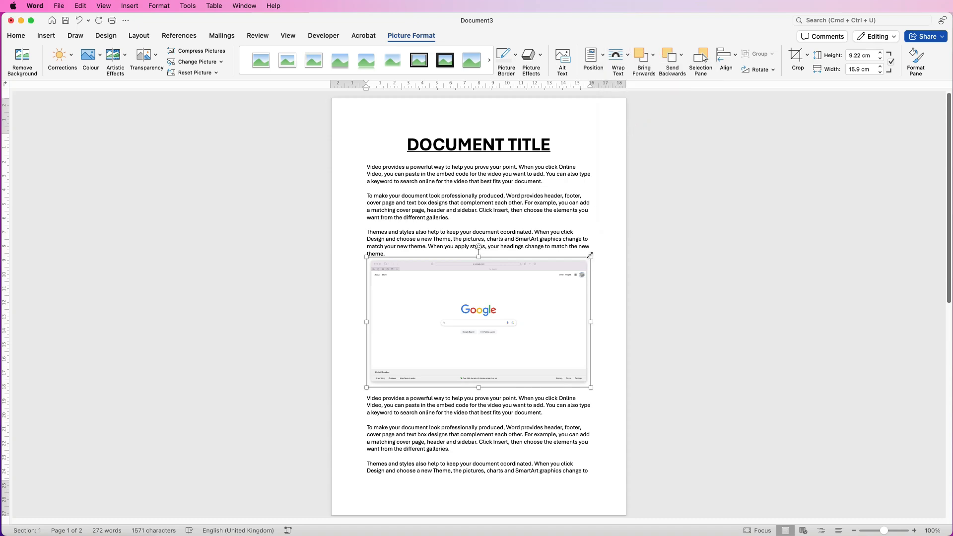
{"action": "left_click_drag", "start_coordinate": [591, 256], "coordinate": [560, 272]}
{"action": "left_click_drag", "start_coordinate": [494, 320], "coordinate": [509, 277]}
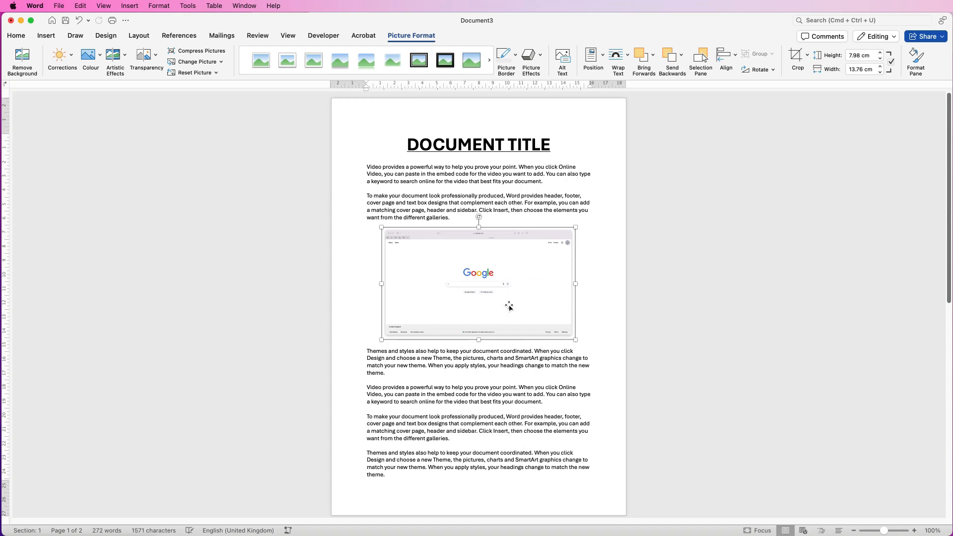
- Set the screenshot to Tight wrapping and resize it to about 11.2 × 6.5 cm beside the second paragraph
{"action": "left_click", "coordinate": [628, 63]}
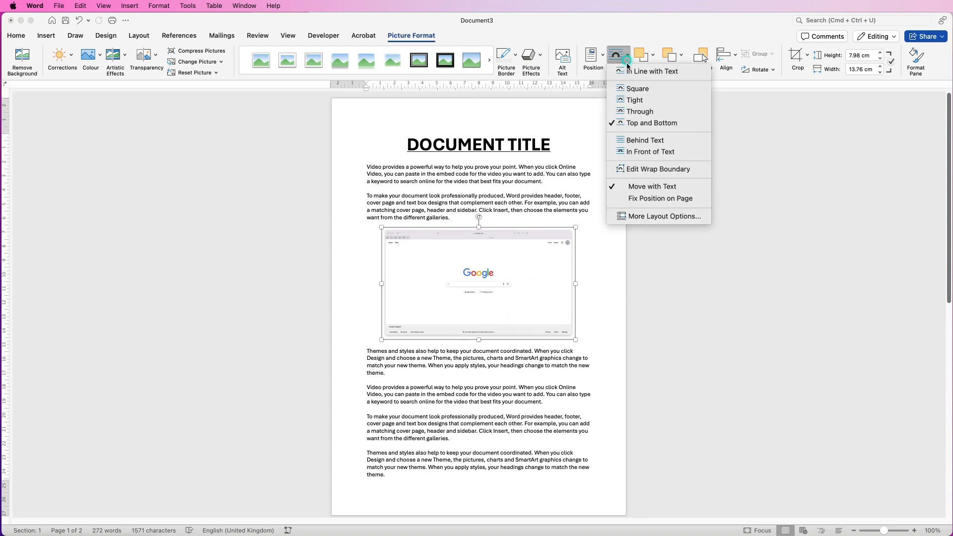
{"action": "left_click", "coordinate": [631, 100]}
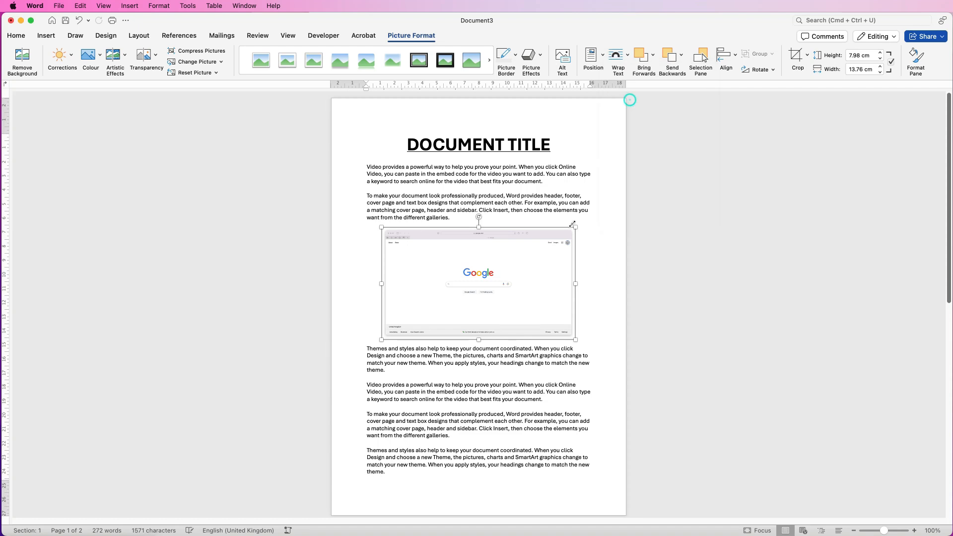
{"action": "left_click_drag", "start_coordinate": [575, 227], "coordinate": [540, 253]}
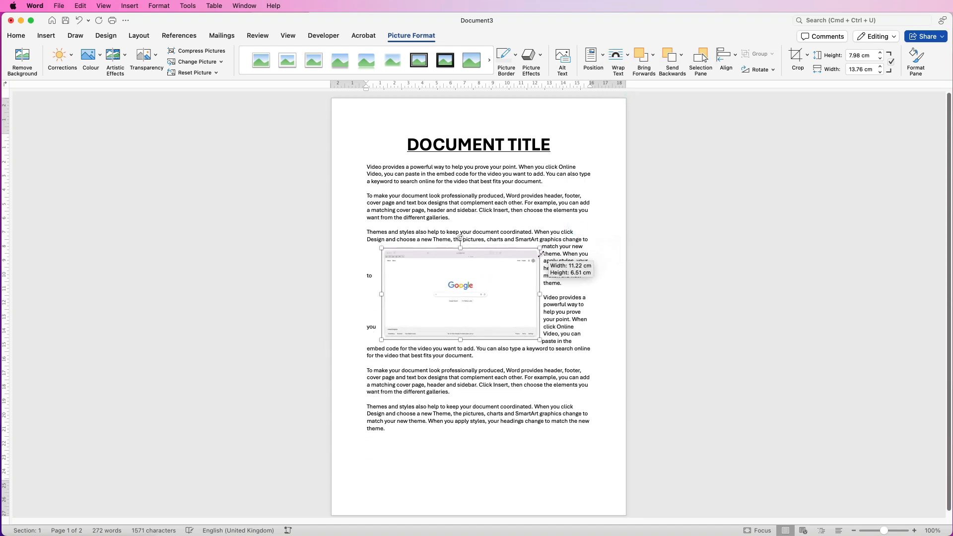
{"action": "left_click_drag", "start_coordinate": [483, 296], "coordinate": [469, 253]}
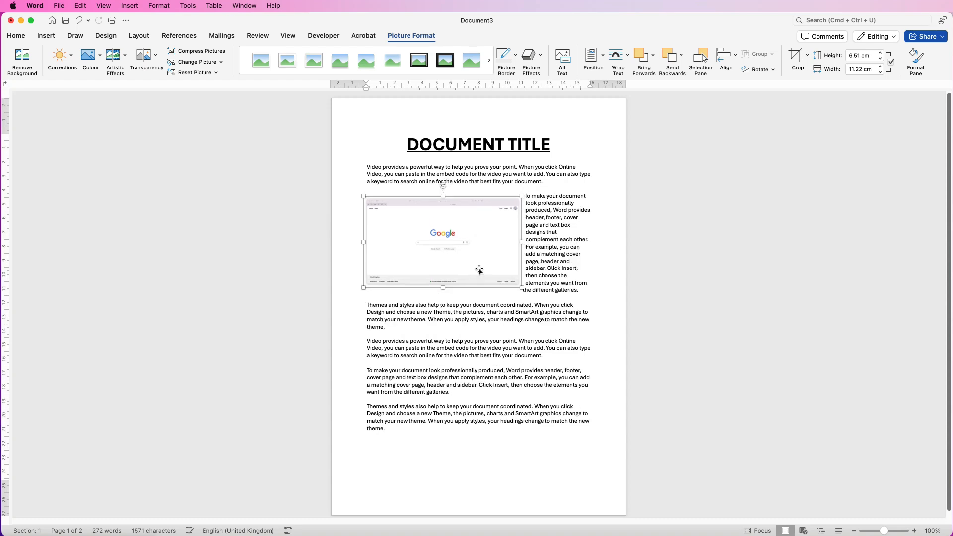
- Delete the screenshot and insert a screen clipping of the Google search area from Safari
{"action": "key", "text": "Delete"}
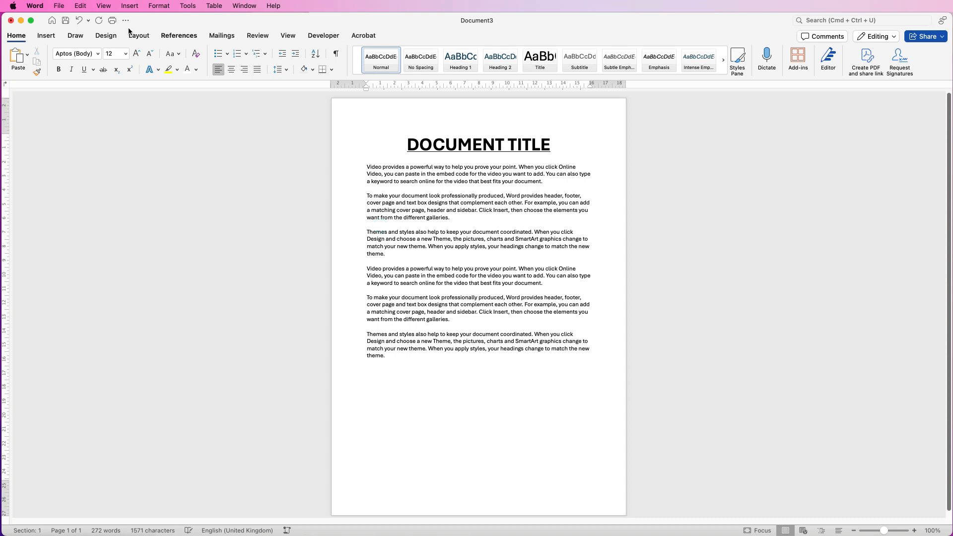
{"action": "left_click", "coordinate": [46, 35]}
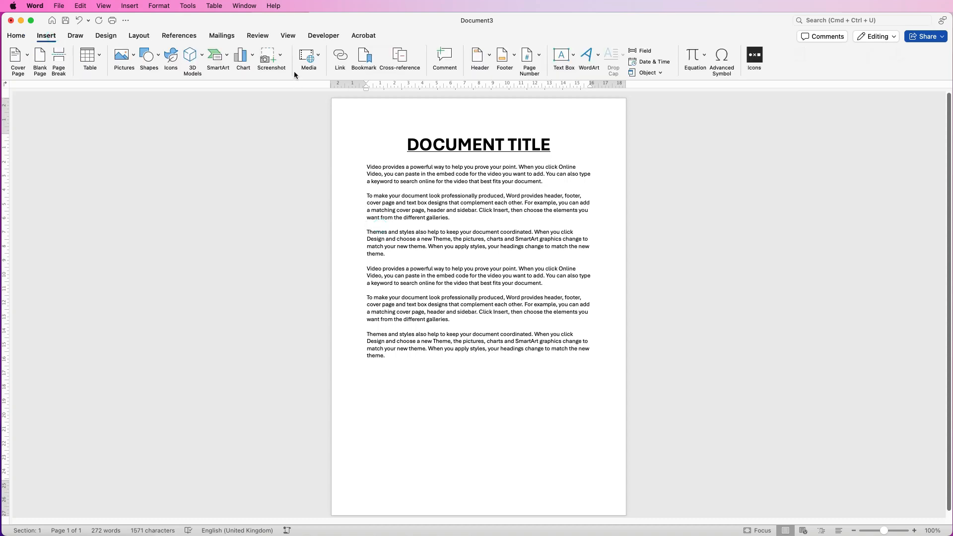
{"action": "left_click", "coordinate": [281, 58]}
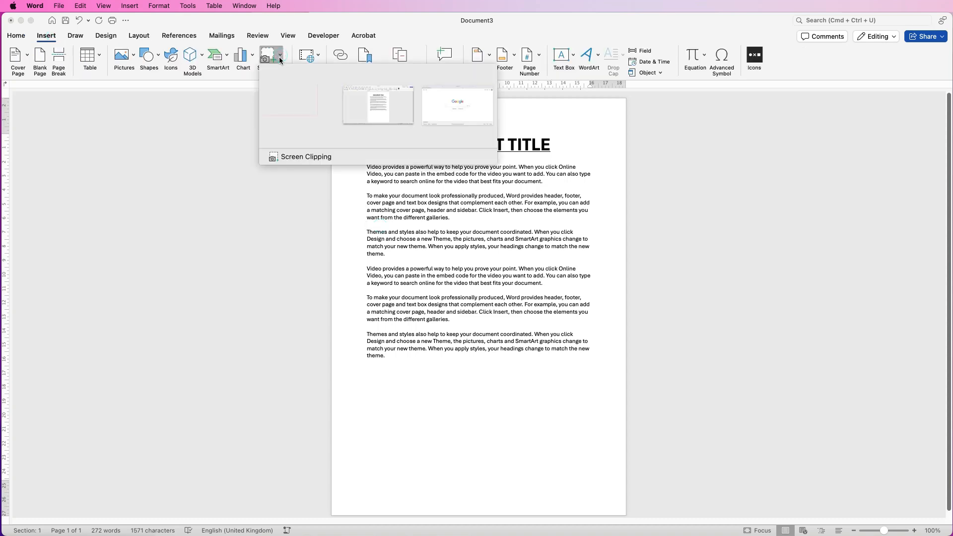
{"action": "left_click", "coordinate": [293, 157]}
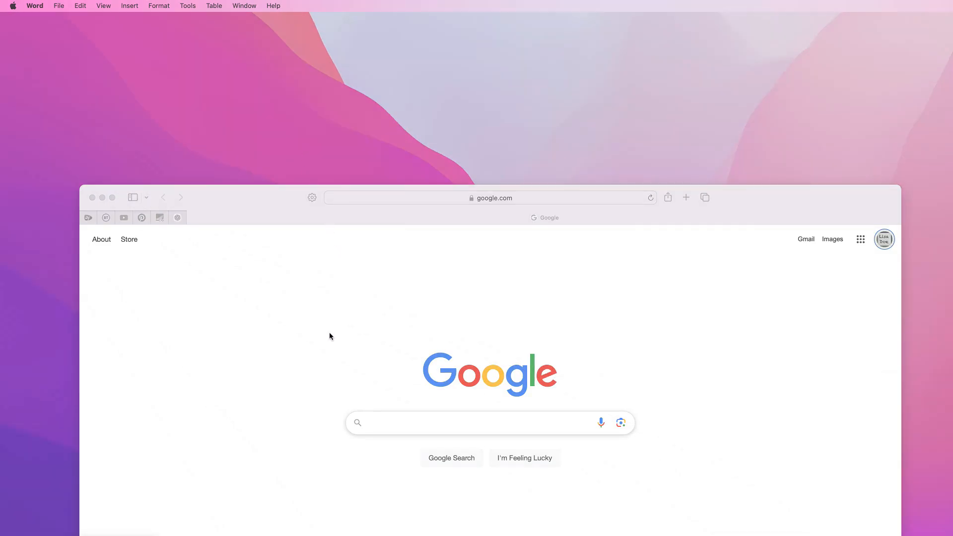
{"action": "left_click_drag", "start_coordinate": [327, 330], "coordinate": [659, 483]}
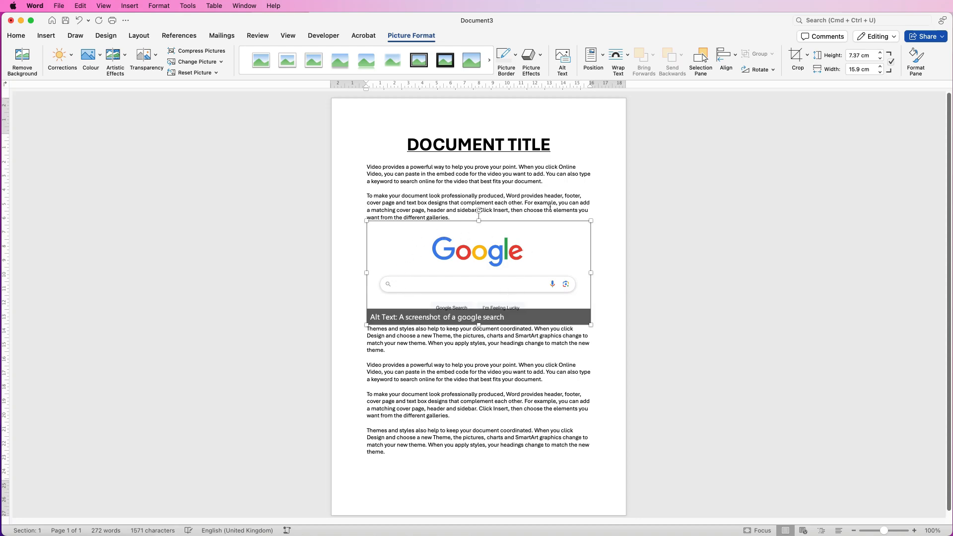
- Set the clipping to Through wrapping and move it up below the first paragraph
{"action": "left_click", "coordinate": [628, 57]}
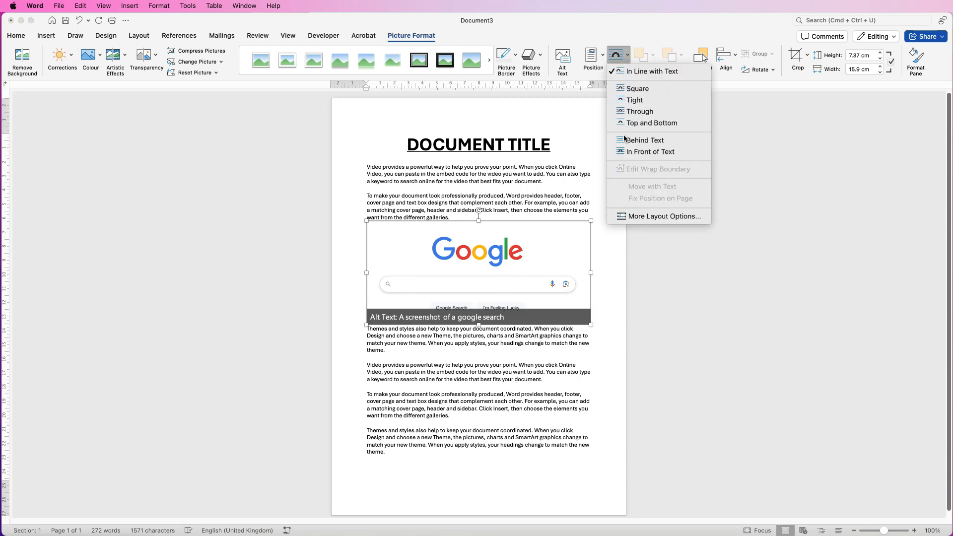
{"action": "left_click", "coordinate": [635, 110]}
{"action": "mouse_move", "coordinate": [492, 248]}
{"action": "left_mouse_down"}
{"action": "mouse_move", "coordinate": [491, 271]}
{"action": "mouse_move", "coordinate": [470, 271]}
{"action": "mouse_move", "coordinate": [492, 251]}
{"action": "mouse_move", "coordinate": [486, 233]}
{"action": "left_mouse_up"}
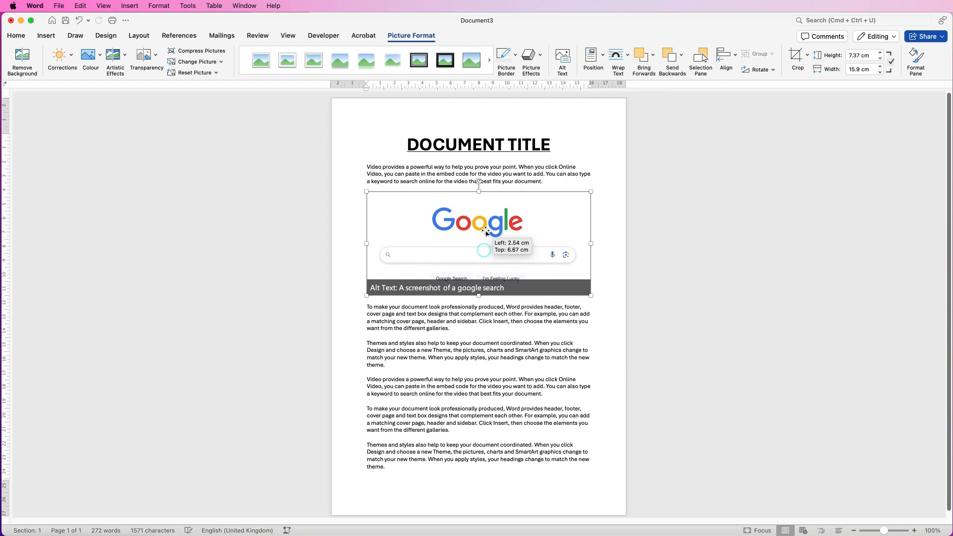
- Delete the clipping and insert Picture 122.jpg from the Images folder
{"action": "key", "text": "Delete"}
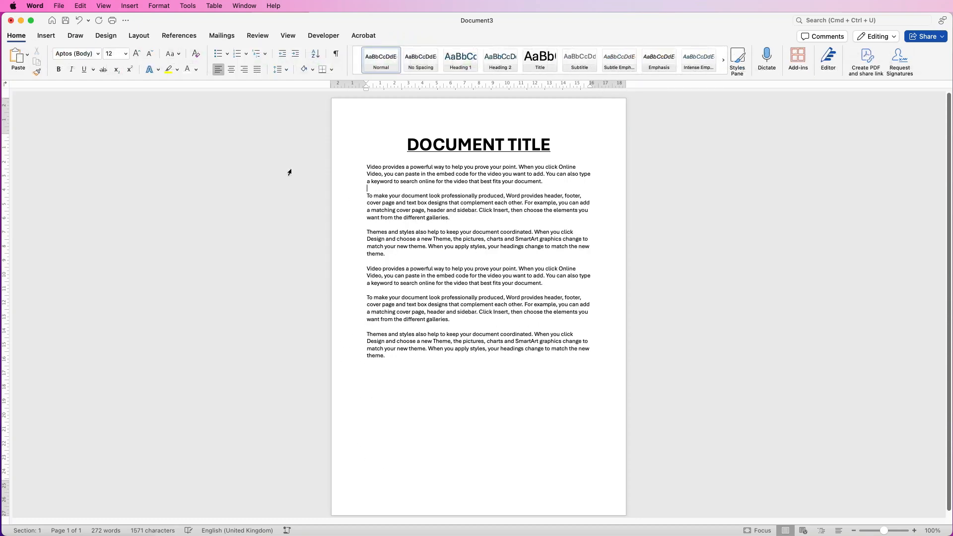
{"action": "left_click", "coordinate": [47, 37]}
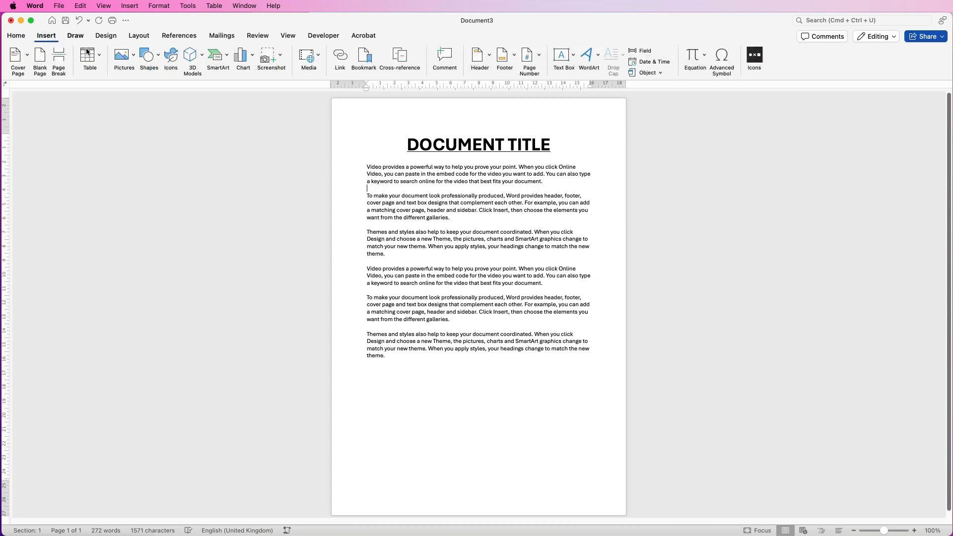
{"action": "left_click", "coordinate": [134, 57]}
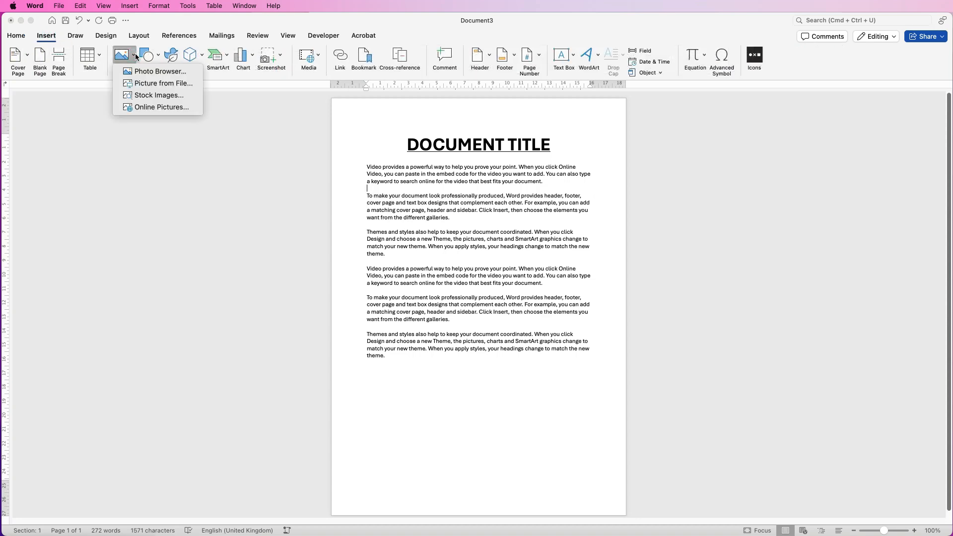
{"action": "left_click", "coordinate": [146, 87]}
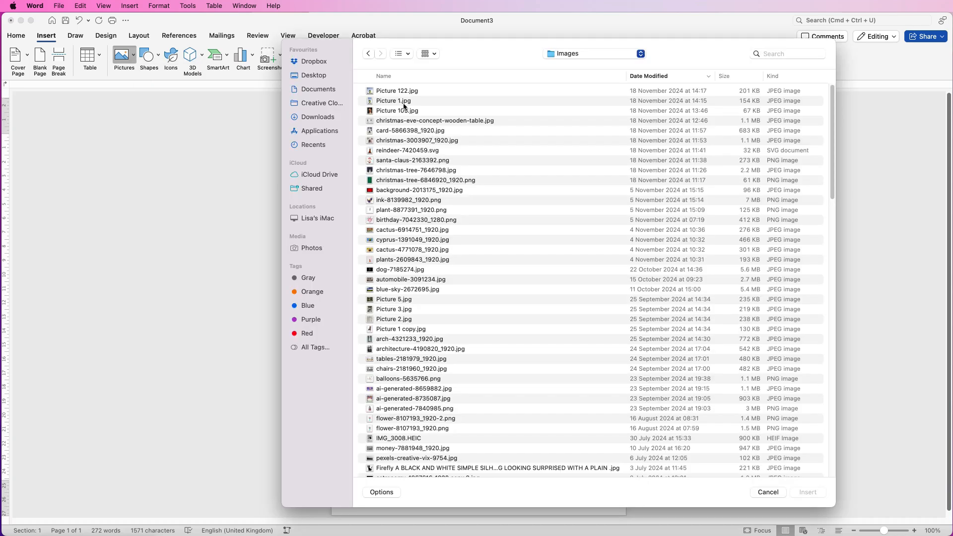
{"action": "left_click", "coordinate": [386, 92]}
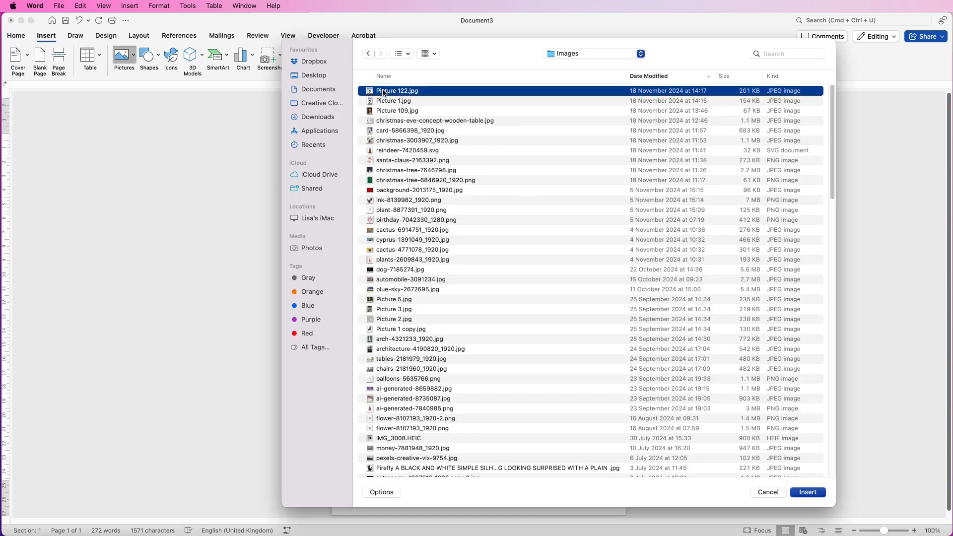
{"action": "left_click", "coordinate": [807, 493]}
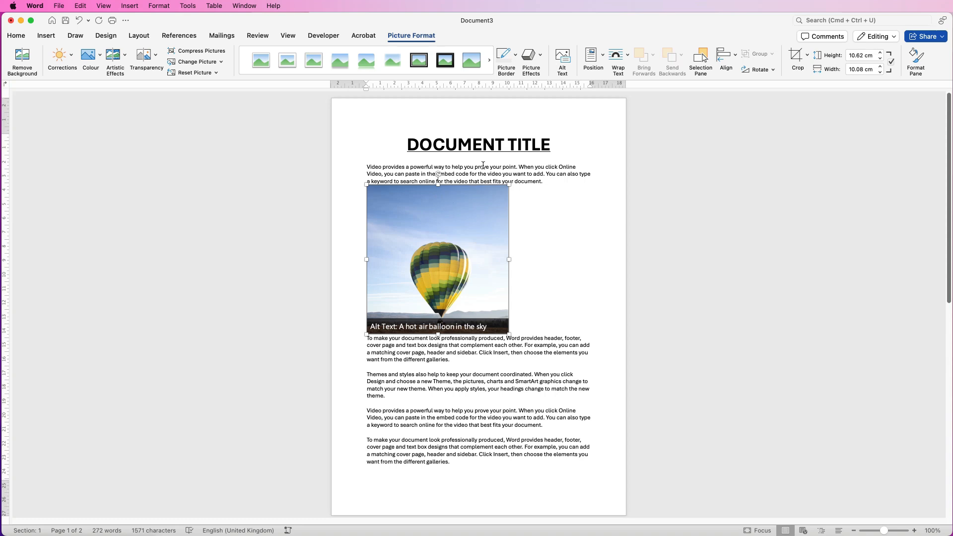
- Set the balloon picture's text wrapping to Top and Bottom
{"action": "right_click", "coordinate": [449, 223]}
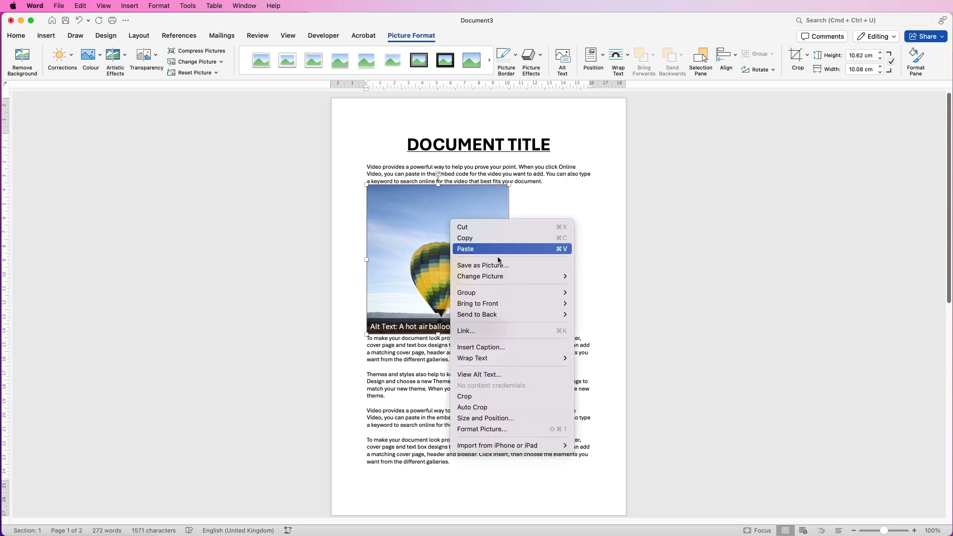
{"action": "mouse_move", "coordinate": [491, 362]}
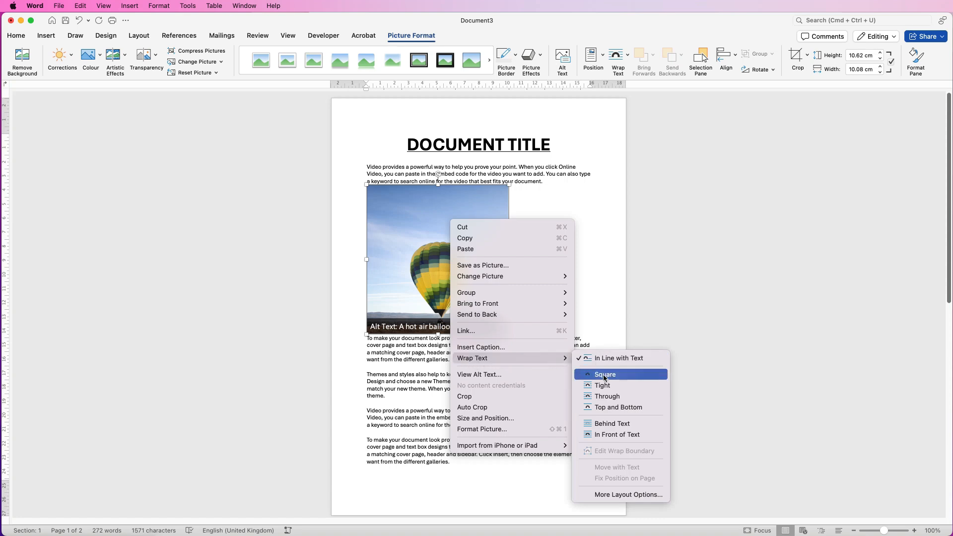
{"action": "left_click", "coordinate": [601, 408]}
{"action": "mouse_move", "coordinate": [460, 242]}
{"action": "left_mouse_down"}
{"action": "mouse_move", "coordinate": [456, 273]}
{"action": "mouse_move", "coordinate": [457, 235]}
{"action": "left_mouse_up"}
- Set the picture's top and bottom distance from text to 1 cm in the advanced layout options
{"action": "left_click", "coordinate": [628, 59]}
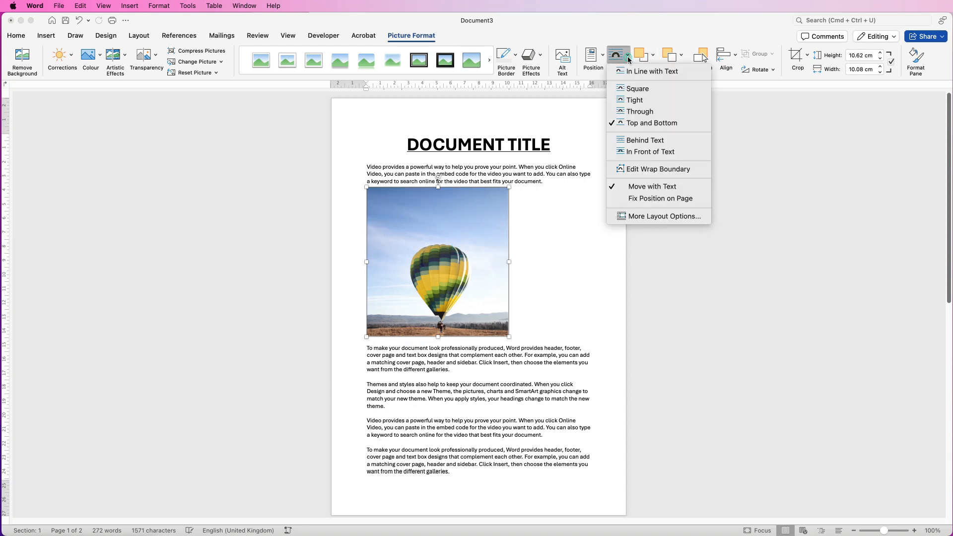
{"action": "left_click", "coordinate": [630, 217]}
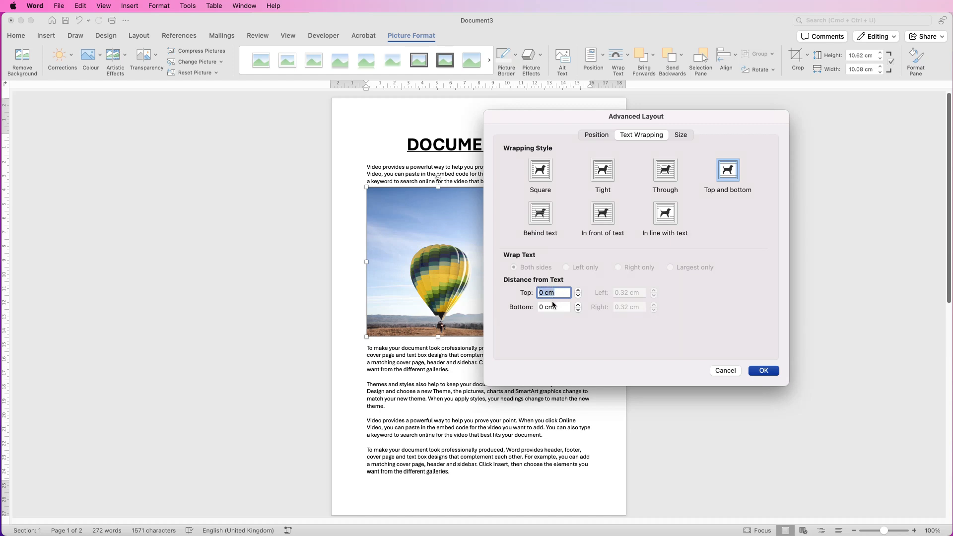
{"action": "type", "text": "1"}
{"action": "key", "text": "Tab"}
{"action": "type", "text": "1"}
{"action": "key", "text": "Return"}
- Move the picture into the second paragraph and set its wrapping to Tight
{"action": "left_click_drag", "start_coordinate": [463, 269], "coordinate": [496, 354]}
{"action": "left_click_drag", "start_coordinate": [487, 345], "coordinate": [470, 309]}
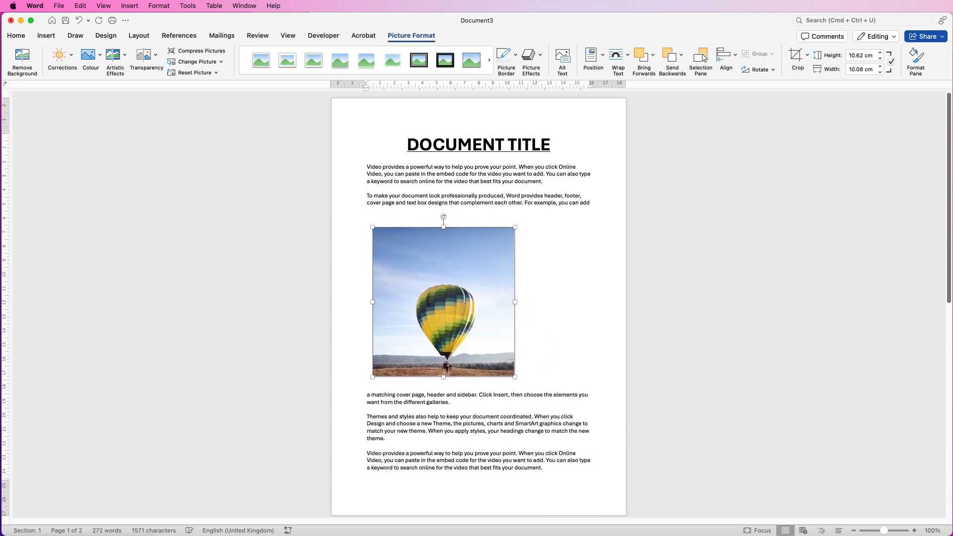
{"action": "left_click", "coordinate": [618, 55]}
{"action": "key", "text": "Down"}
{"action": "key", "text": "Down"}
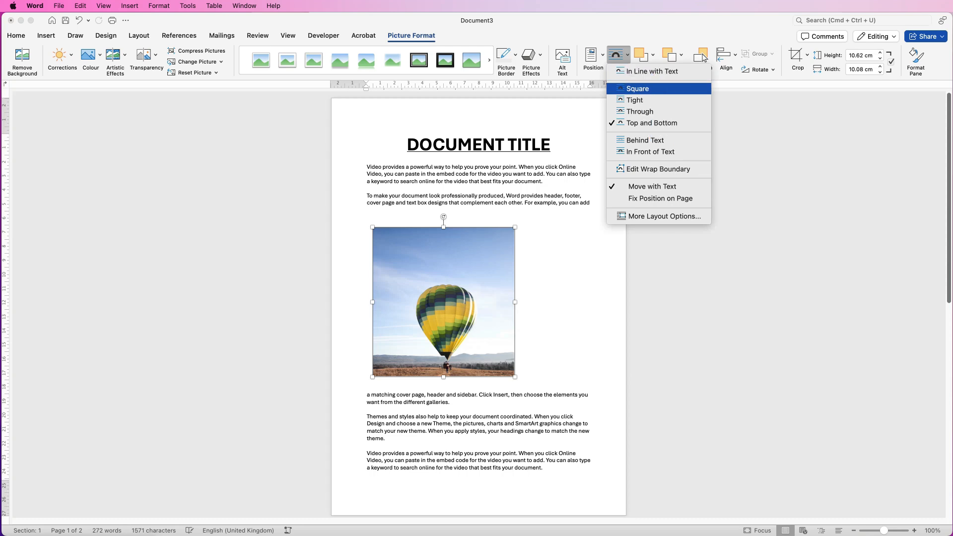
{"action": "key", "text": "Return"}
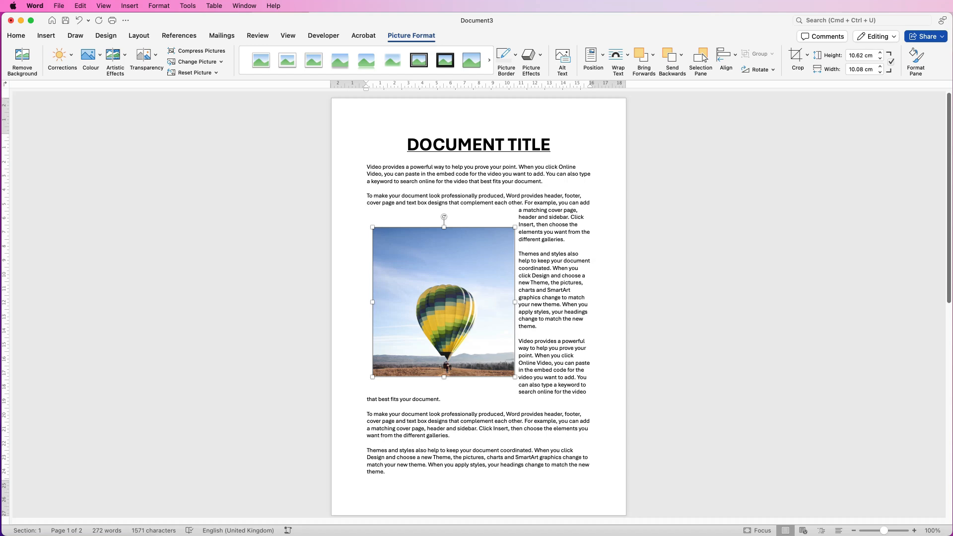
- Set the picture's left and right distance from text to 1 cm in the advanced layout options
{"action": "left_click", "coordinate": [618, 56]}
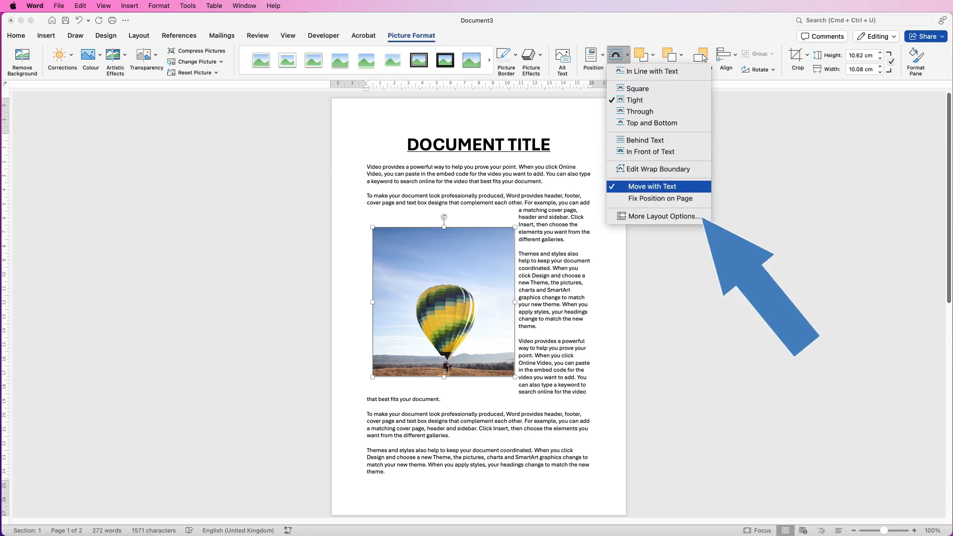
{"action": "left_click", "coordinate": [663, 216]}
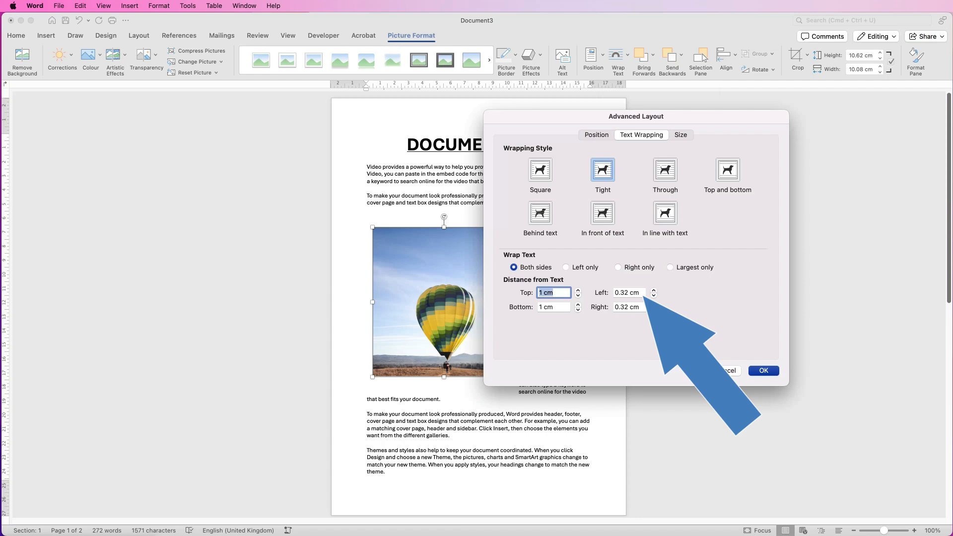
{"action": "left_click_drag", "start_coordinate": [641, 293], "coordinate": [615, 307]}
{"action": "type", "text": "11"}
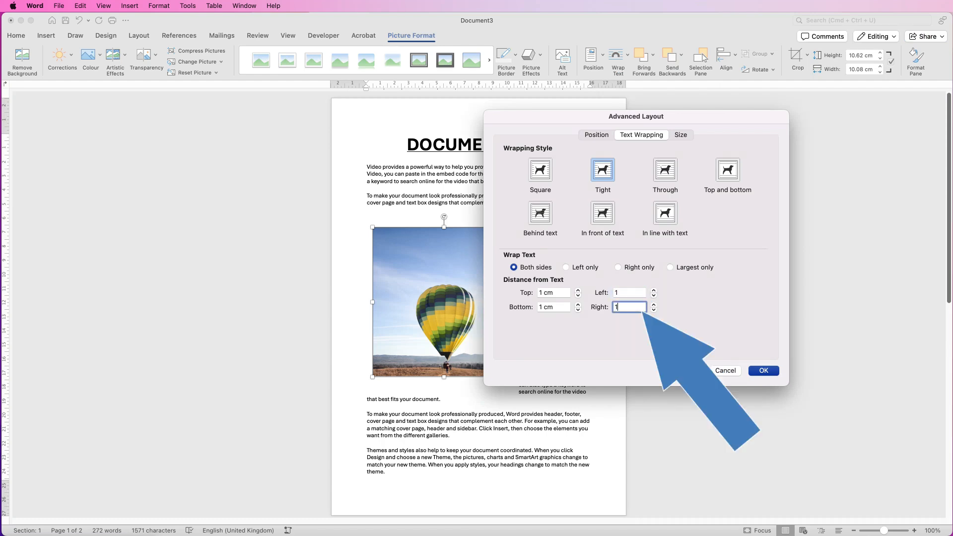
{"action": "left_click", "coordinate": [766, 373]}
- Select the balloon picture and delete it
{"action": "mouse_move", "coordinate": [471, 276]}
{"action": "left_mouse_down"}
{"action": "mouse_move", "coordinate": [504, 271]}
{"action": "mouse_move", "coordinate": [479, 262]}
{"action": "left_mouse_up"}
{"action": "left_click_drag", "start_coordinate": [524, 214], "coordinate": [465, 277]}
{"action": "mouse_move", "coordinate": [433, 306]}
{"action": "left_mouse_down"}
{"action": "mouse_move", "coordinate": [512, 301]}
{"action": "mouse_move", "coordinate": [483, 312]}
{"action": "mouse_move", "coordinate": [421, 294]}
{"action": "left_mouse_up"}
{"action": "key", "text": "Delete"}
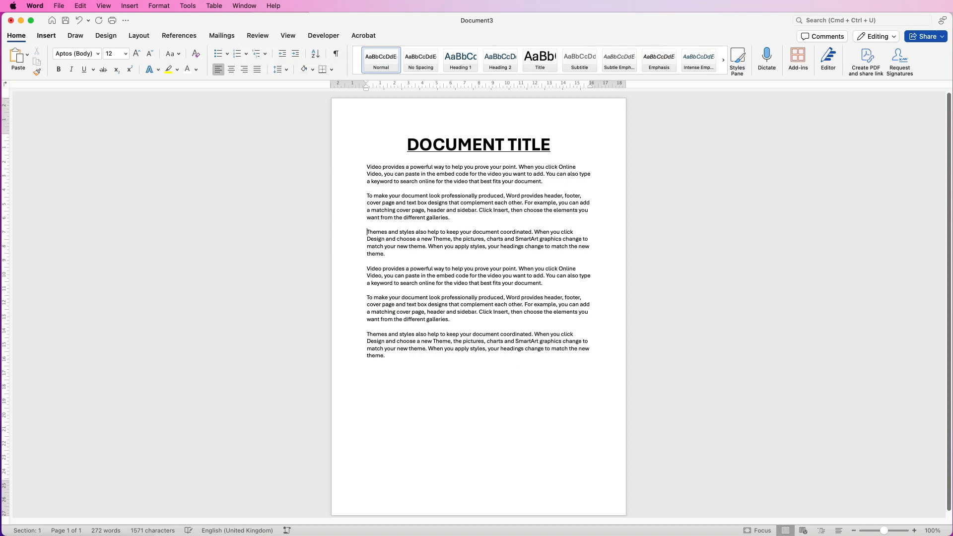
- Insert a stock image of a cake with sprinkles found by searching for CAKE
{"action": "left_click", "coordinate": [46, 36]}
{"action": "left_click", "coordinate": [124, 55]}
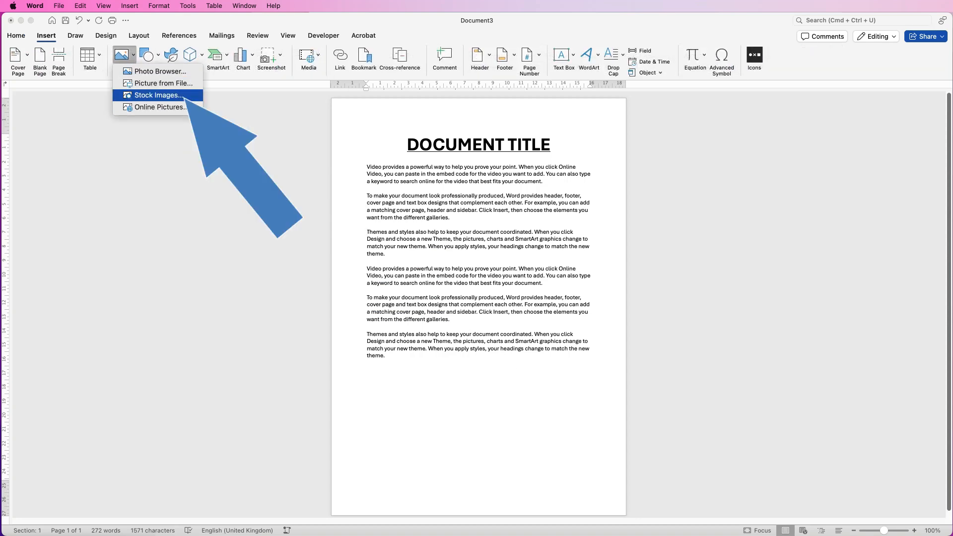
{"action": "left_click", "coordinate": [158, 95]}
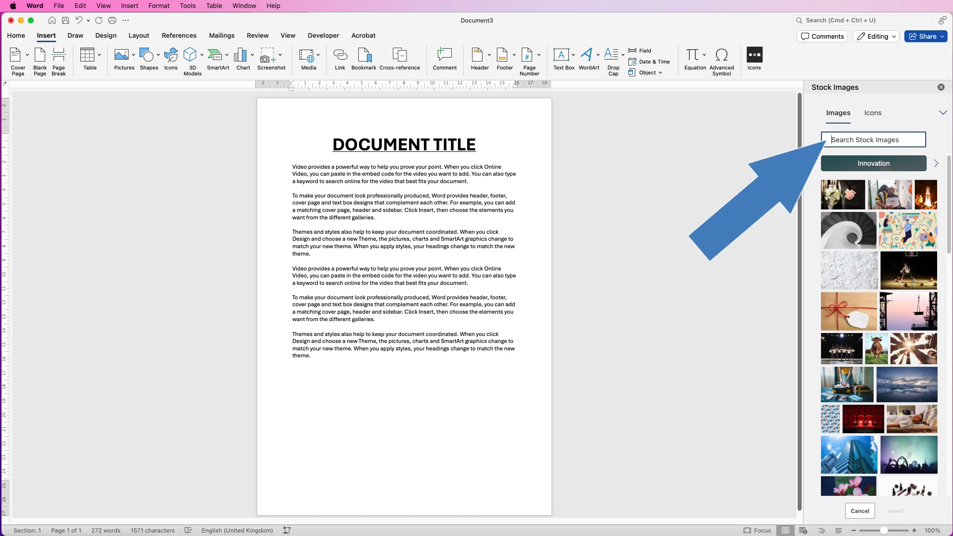
{"action": "type", "text": "CAKE"}
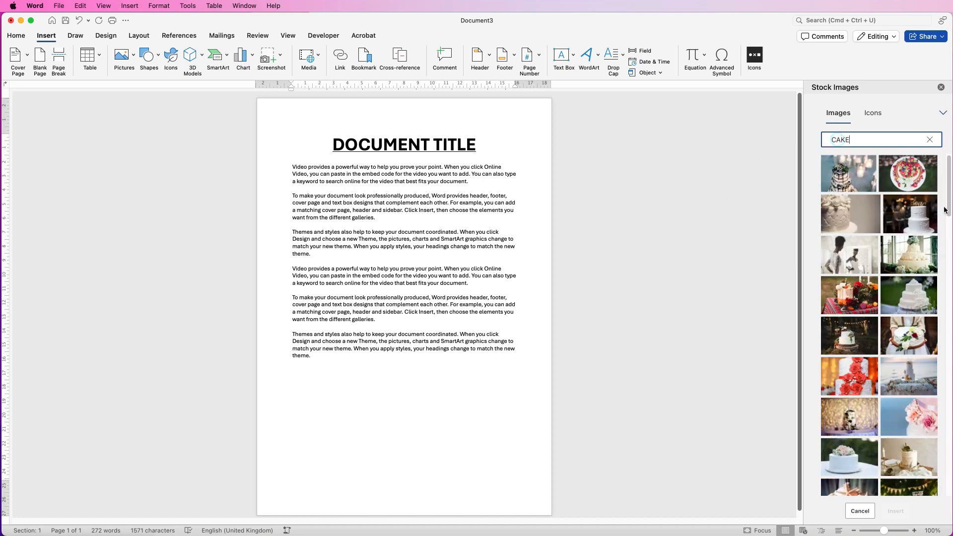
{"action": "left_click_drag", "start_coordinate": [947, 213], "coordinate": [942, 407]}
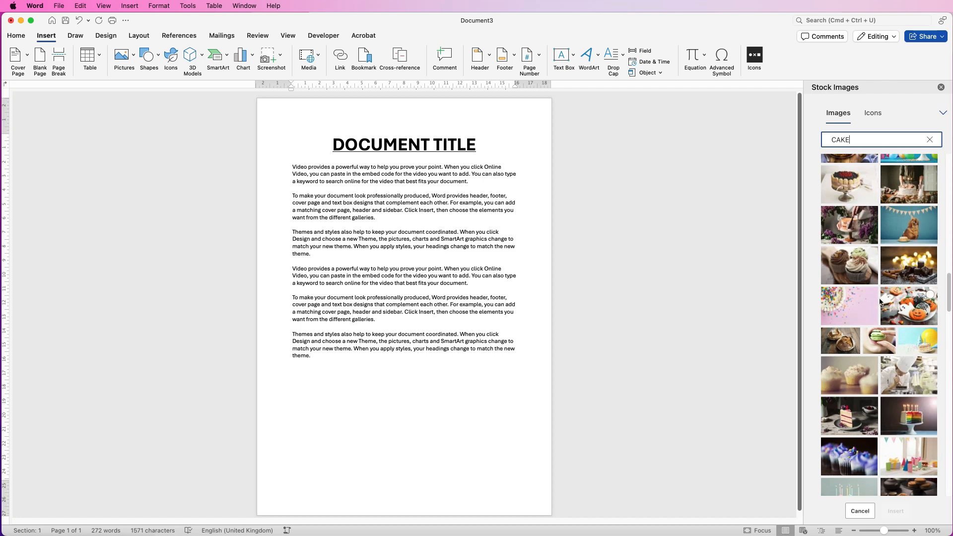
{"action": "left_click", "coordinate": [871, 296]}
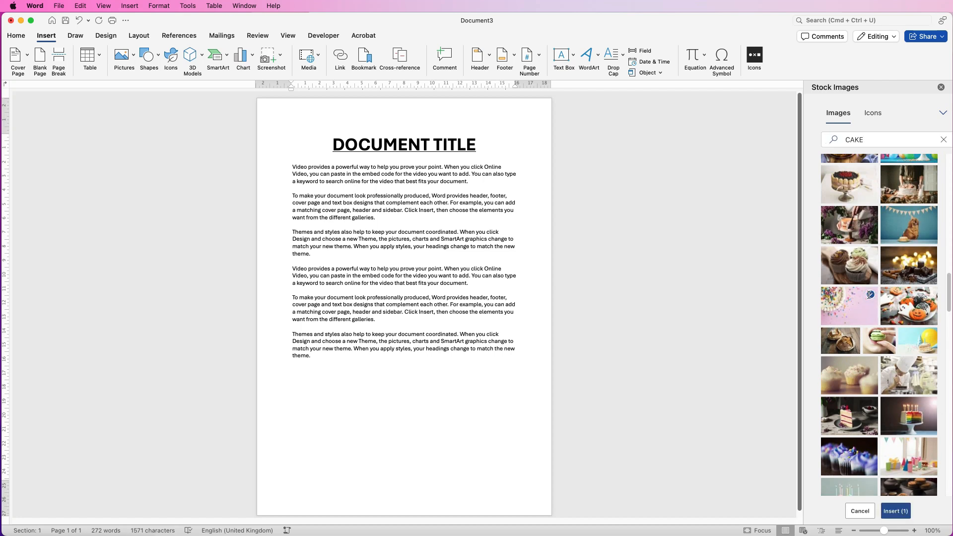
{"action": "left_click", "coordinate": [896, 511]}
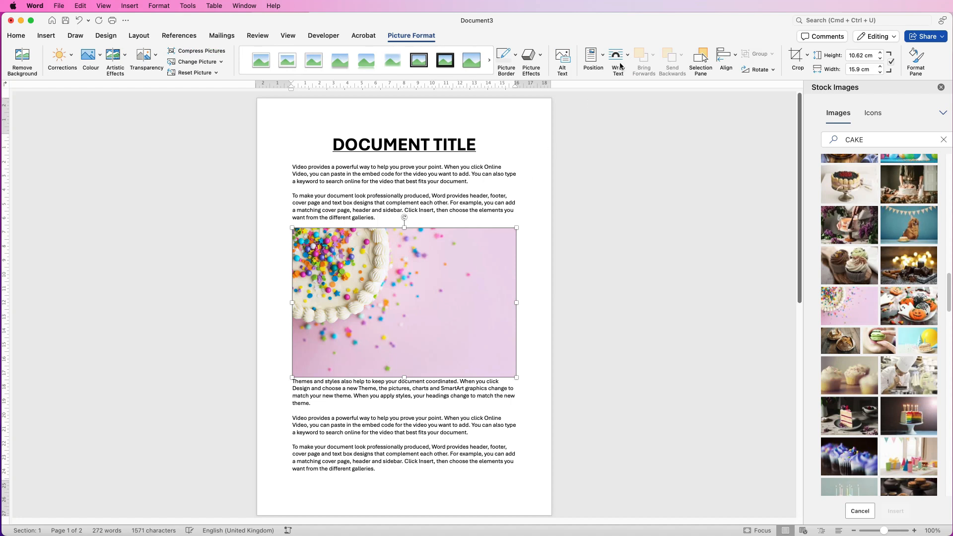
- Set the cake picture's text wrapping to Tight and shrink it from its corner
{"action": "left_click", "coordinate": [627, 57]}
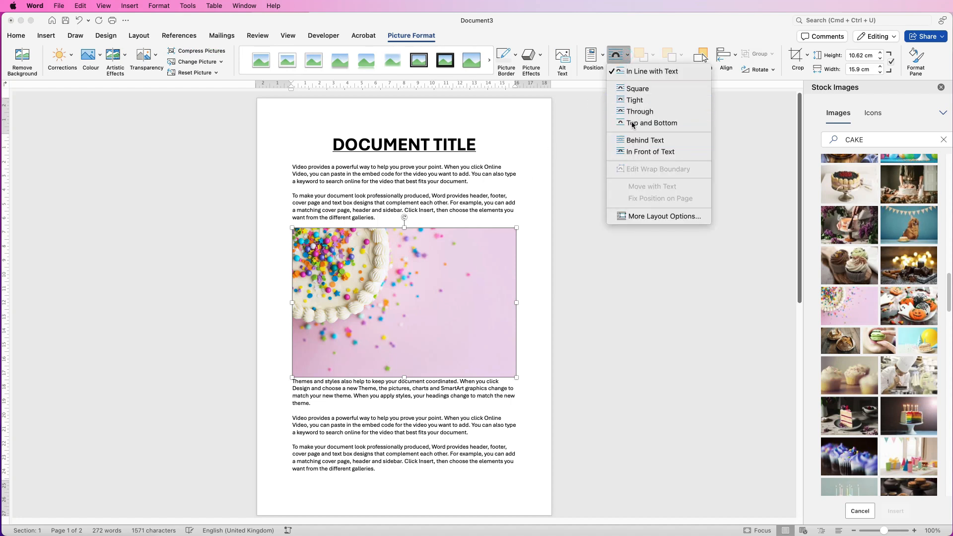
{"action": "left_click", "coordinate": [634, 100]}
{"action": "left_click_drag", "start_coordinate": [514, 230], "coordinate": [456, 268]}
- Move the cake picture up within the text and delete it
{"action": "left_click_drag", "start_coordinate": [398, 316], "coordinate": [398, 276]}
{"action": "key", "text": "Delete"}
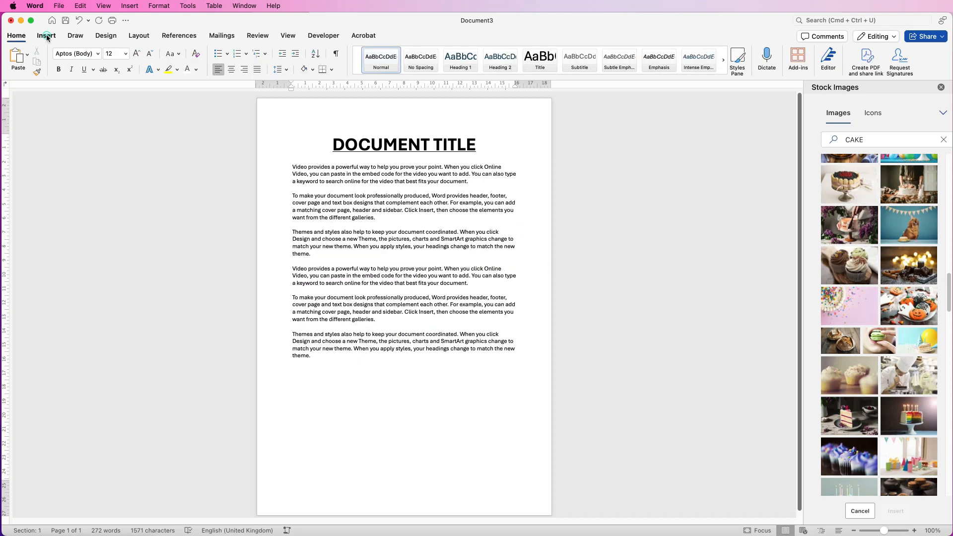
{"action": "left_click", "coordinate": [47, 38]}
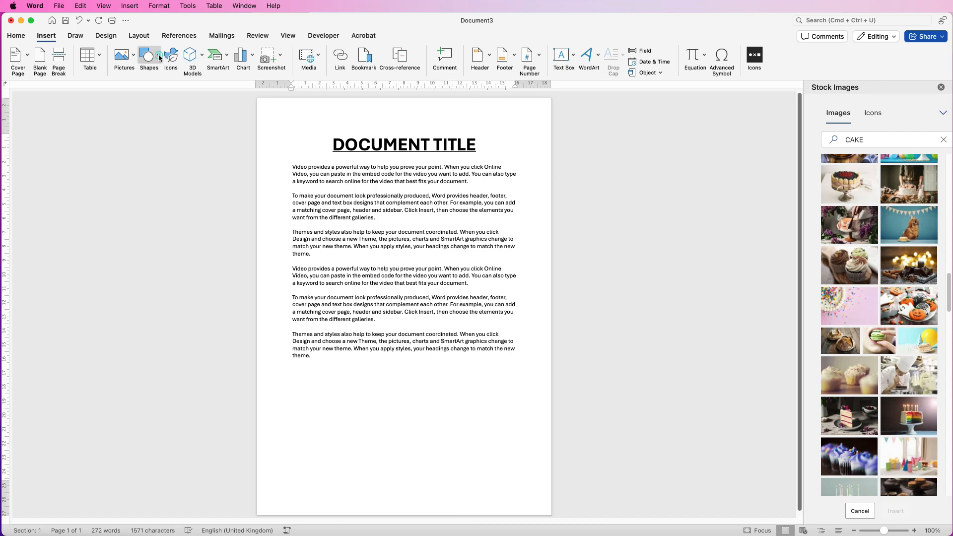
{"action": "left_click", "coordinate": [160, 58]}
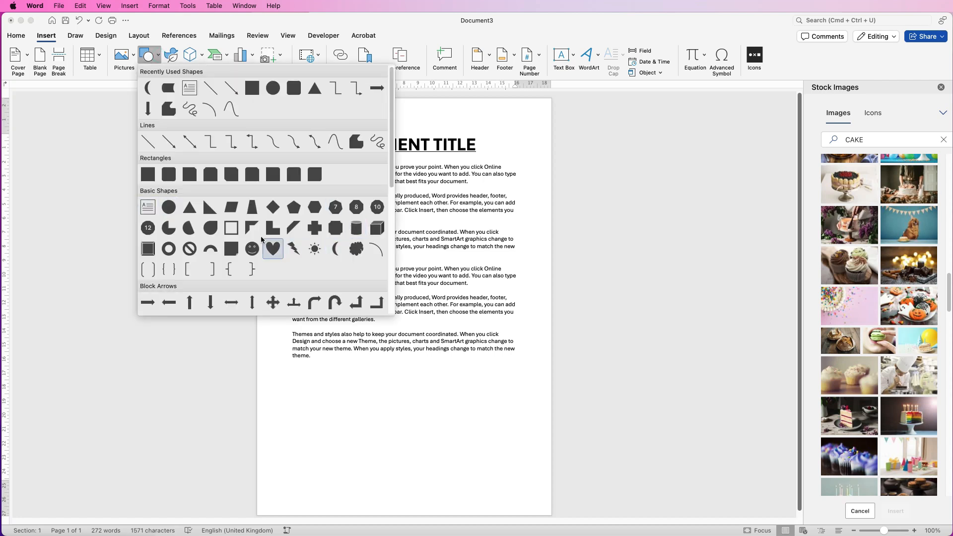
{"action": "left_click", "coordinate": [170, 208]}
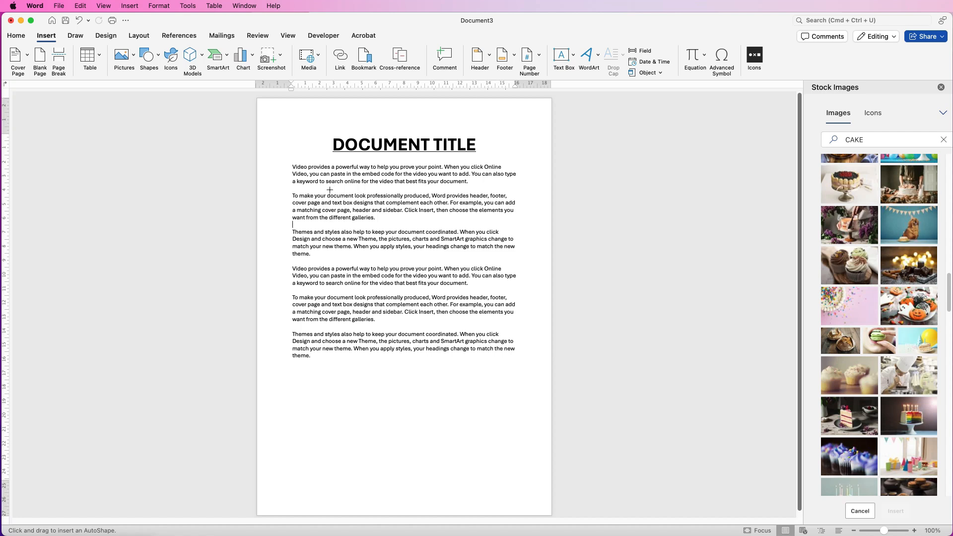
{"action": "mouse_move", "coordinate": [329, 188]}
{"action": "left_mouse_down"}
{"action": "mouse_move", "coordinate": [343, 282]}
{"action": "mouse_move", "coordinate": [390, 329]}
{"action": "mouse_move", "coordinate": [377, 358]}
{"action": "mouse_move", "coordinate": [358, 357]}
{"action": "mouse_move", "coordinate": [497, 290]}
{"action": "mouse_move", "coordinate": [449, 230]}
{"action": "mouse_move", "coordinate": [446, 314]}
{"action": "mouse_move", "coordinate": [457, 288]}
{"action": "mouse_move", "coordinate": [464, 330]}
{"action": "mouse_move", "coordinate": [450, 342]}
{"action": "mouse_move", "coordinate": [382, 254]}
{"action": "mouse_move", "coordinate": [469, 367]}
{"action": "mouse_move", "coordinate": [437, 317]}
{"action": "mouse_move", "coordinate": [491, 365]}
{"action": "mouse_move", "coordinate": [426, 309]}
{"action": "left_mouse_up"}
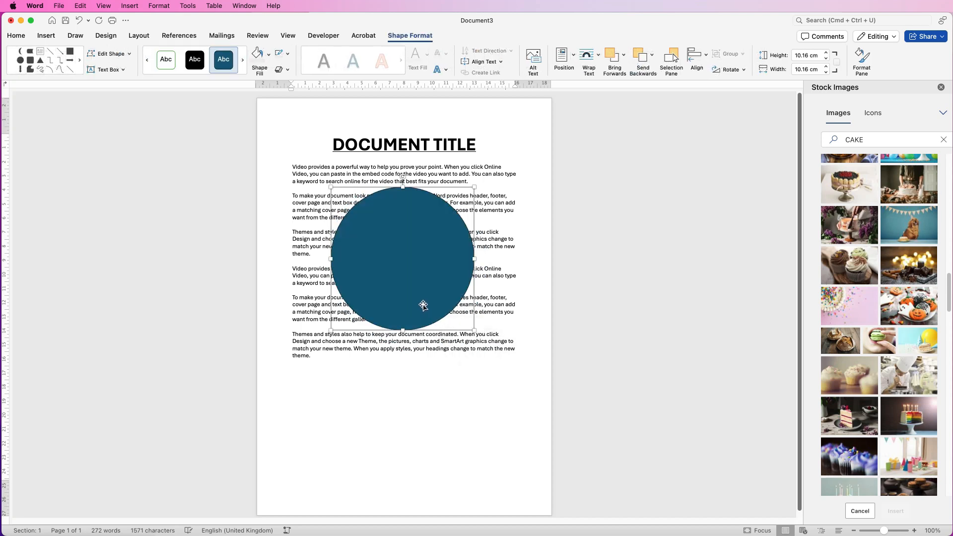
{"action": "key", "text": "BackSpace"}
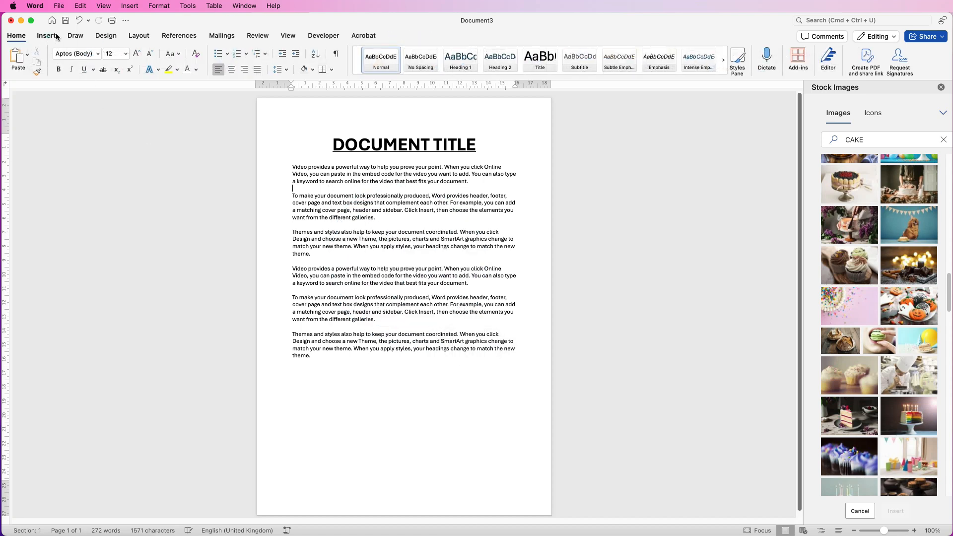
- Draw a square shape about 4.88 cm wide over the text and set its wrapping to Tight
{"action": "left_click", "coordinate": [48, 36]}
{"action": "left_click", "coordinate": [159, 59]}
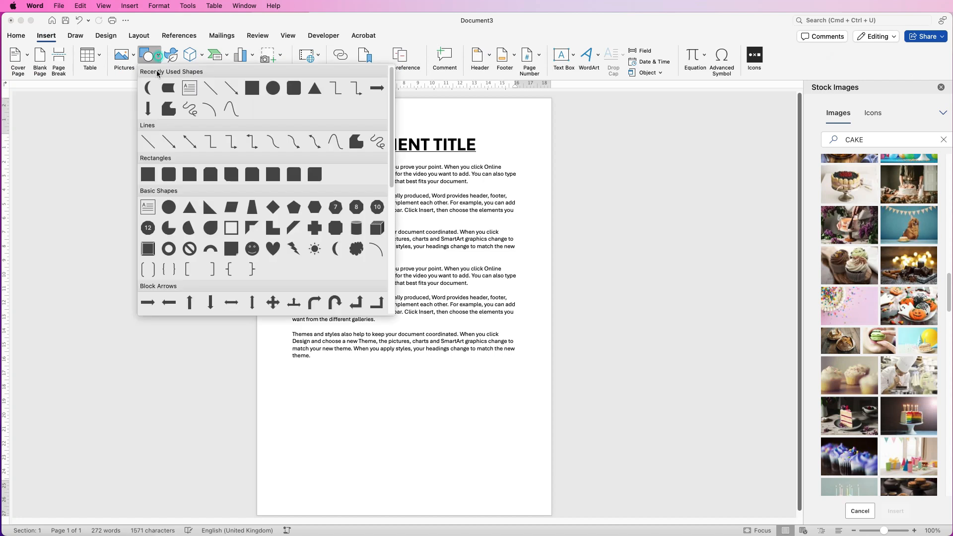
{"action": "left_click", "coordinate": [147, 177]}
{"action": "left_click_drag", "start_coordinate": [307, 361], "coordinate": [346, 292]}
{"action": "left_click", "coordinate": [598, 56]}
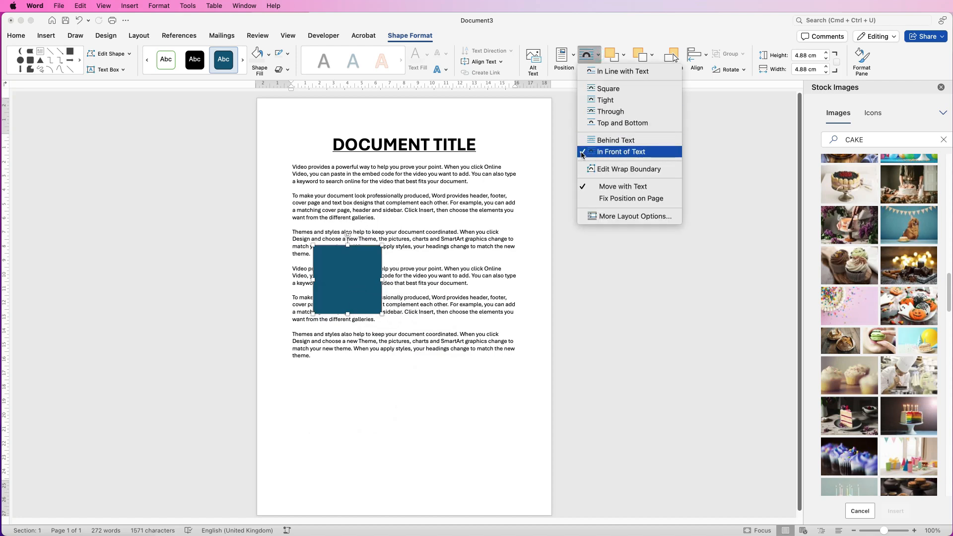
{"action": "left_click", "coordinate": [604, 100]}
- Move and resize the square within the paragraphs, then delete it
{"action": "left_click_drag", "start_coordinate": [353, 270], "coordinate": [479, 257]}
{"action": "left_click_drag", "start_coordinate": [442, 296], "coordinate": [402, 331]}
{"action": "double_click", "coordinate": [449, 298]}
{"action": "key", "text": "Delete"}
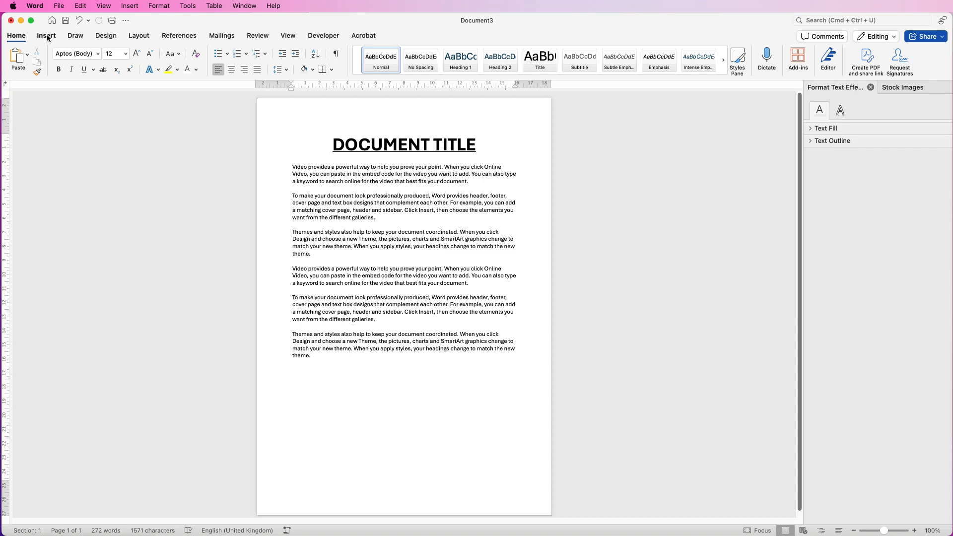
- Insert a cupcake icon found by searching the icons for CAKE
{"action": "left_click", "coordinate": [47, 36]}
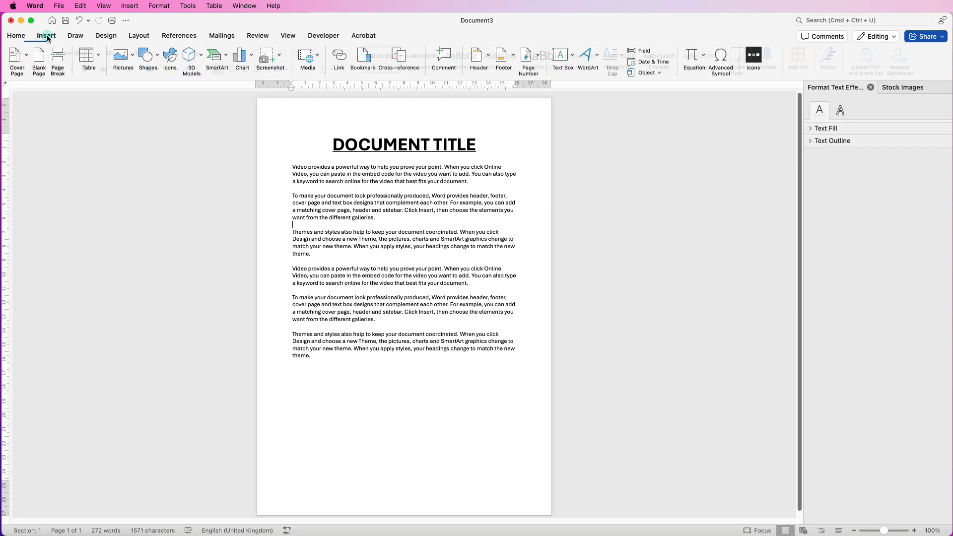
{"action": "left_click", "coordinate": [171, 58]}
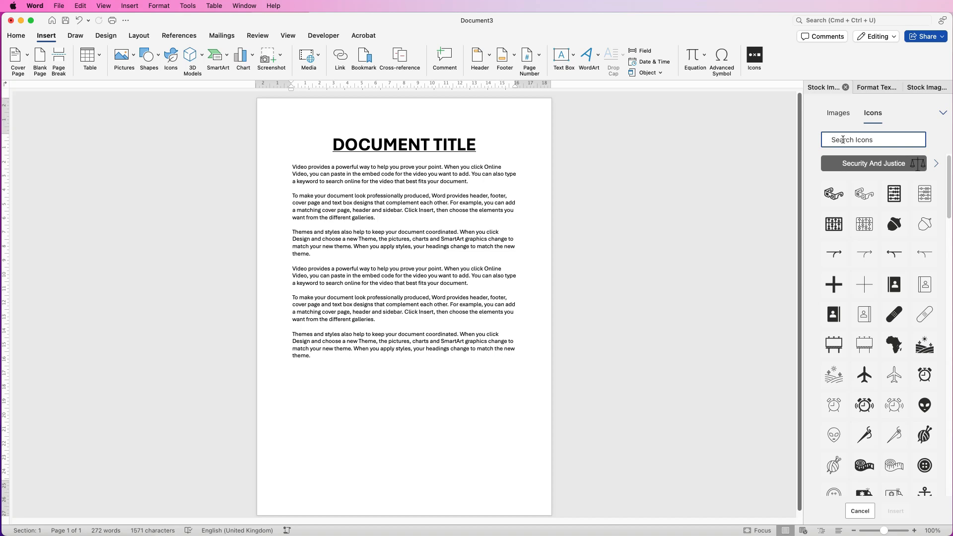
{"action": "type", "text": "CAKE"}
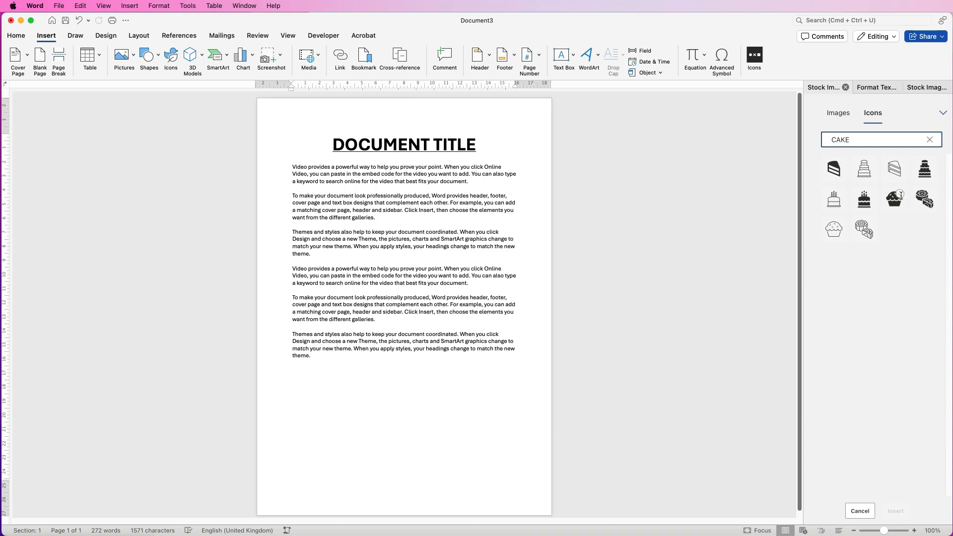
{"action": "left_click", "coordinate": [902, 197]}
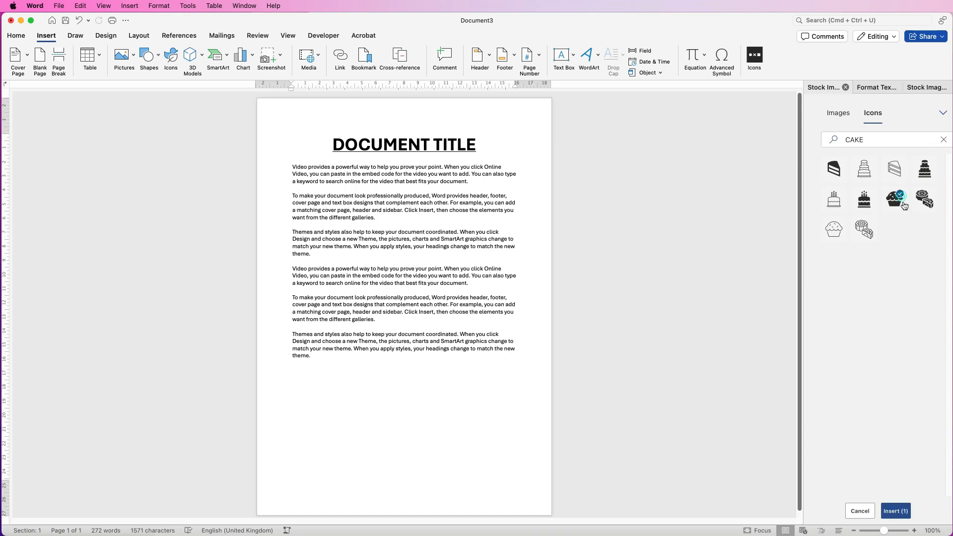
{"action": "left_click", "coordinate": [898, 512]}
- Set the cupcake icon's text wrapping to Through
{"action": "mouse_move", "coordinate": [311, 243]}
{"action": "left_mouse_down"}
{"action": "mouse_move", "coordinate": [342, 243]}
{"action": "mouse_move", "coordinate": [314, 242]}
{"action": "left_mouse_up"}
{"action": "left_click", "coordinate": [314, 241]}
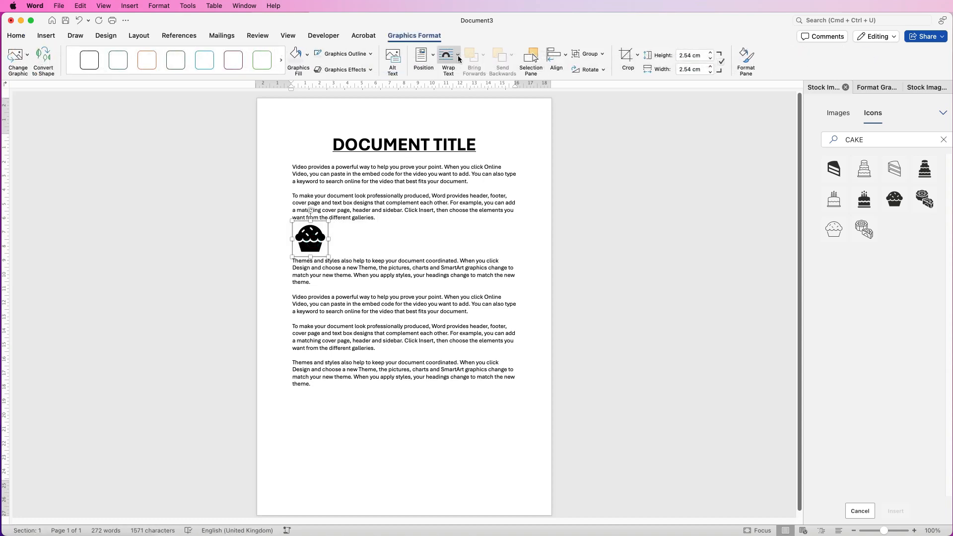
{"action": "left_click", "coordinate": [458, 55]}
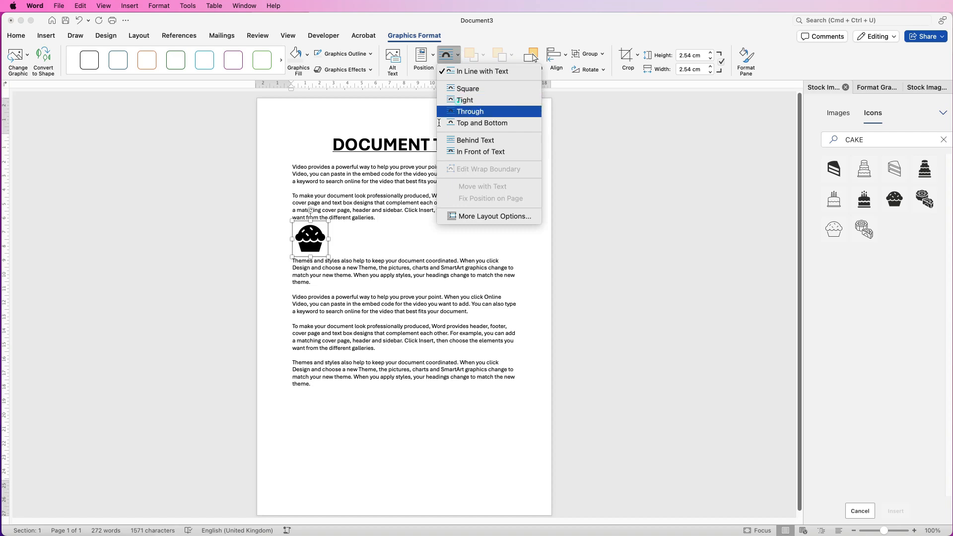
{"action": "left_click", "coordinate": [470, 111]}
- Enlarge the cupcake icon to about 8.47 cm and move it to the left edge of the paragraphs
{"action": "left_click_drag", "start_coordinate": [307, 238], "coordinate": [296, 351]}
{"action": "left_click_drag", "start_coordinate": [351, 301], "coordinate": [392, 277]}
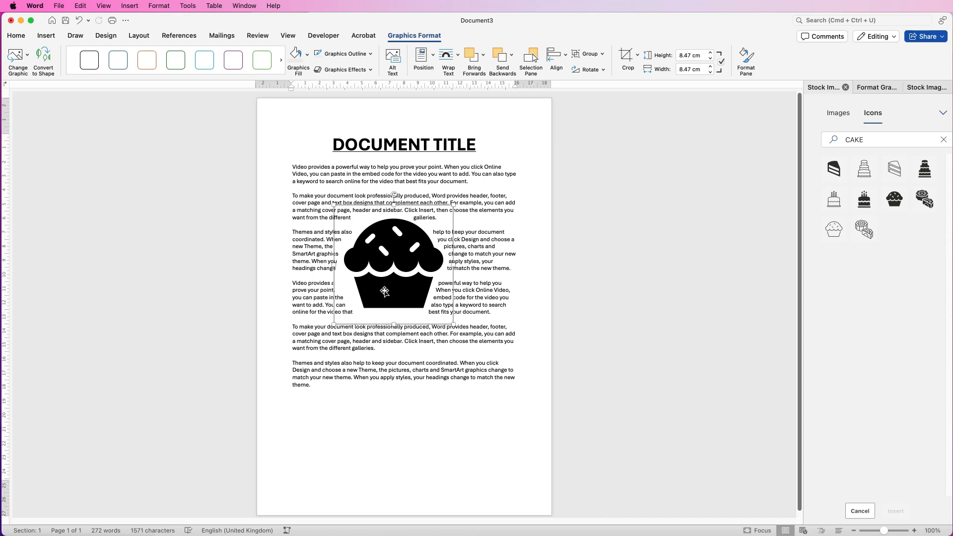
{"action": "left_click_drag", "start_coordinate": [393, 270], "coordinate": [348, 271]}
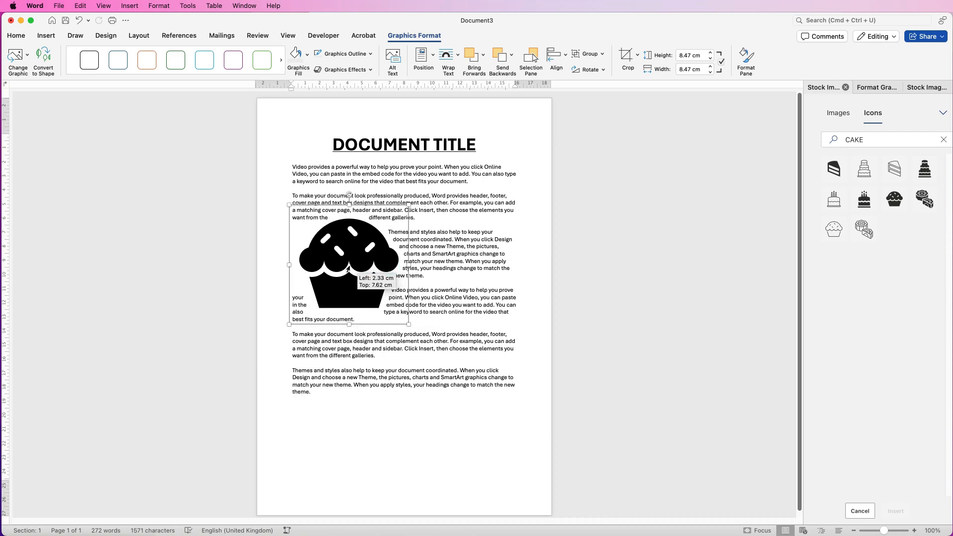
- Change the cupcake icon's fill to dark green and then to a standard colour
{"action": "left_click", "coordinate": [306, 57]}
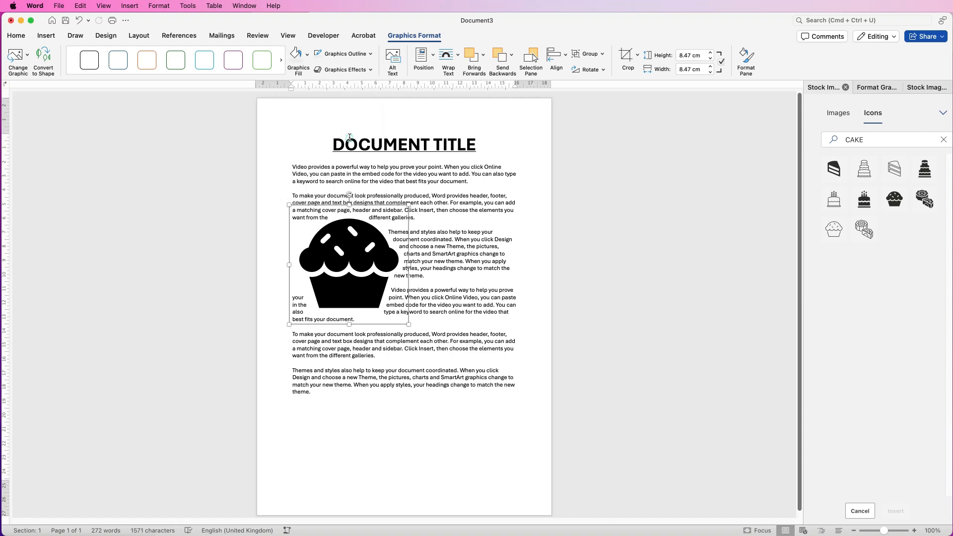
{"action": "left_click", "coordinate": [350, 134]}
{"action": "left_click", "coordinate": [308, 59]}
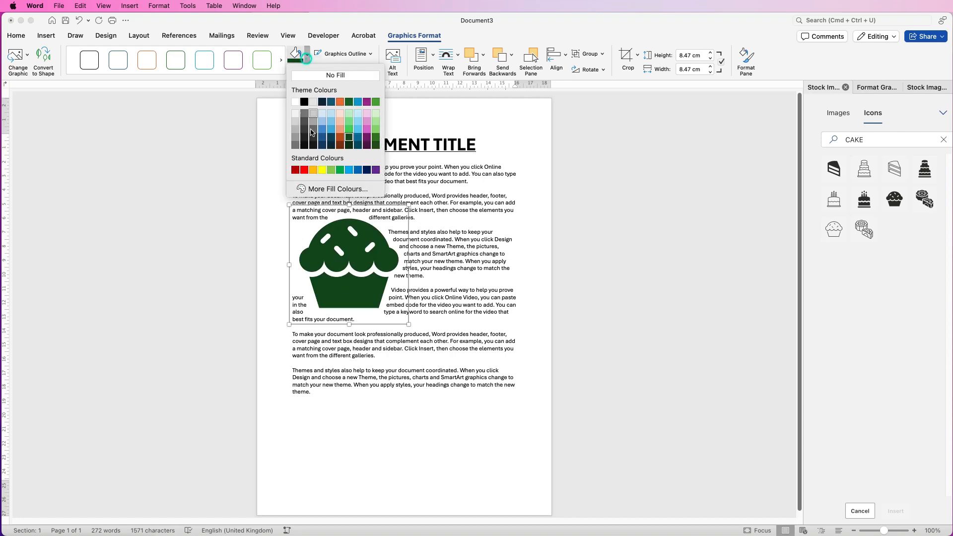
{"action": "left_click", "coordinate": [311, 169]}
- Close the fill colour options and delete the cupcake icon
{"action": "left_click", "coordinate": [306, 60]}
{"action": "key", "text": "Escape"}
{"action": "key", "text": "Delete"}
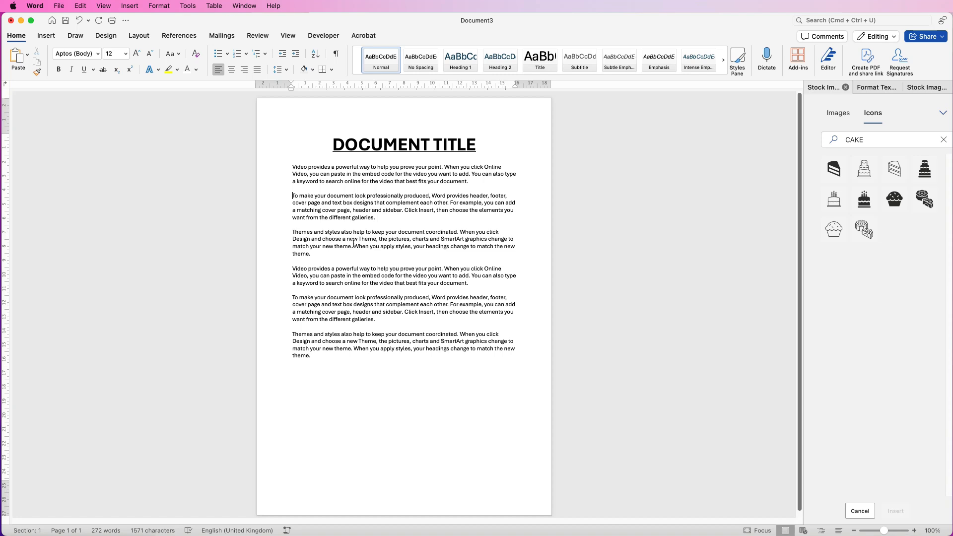